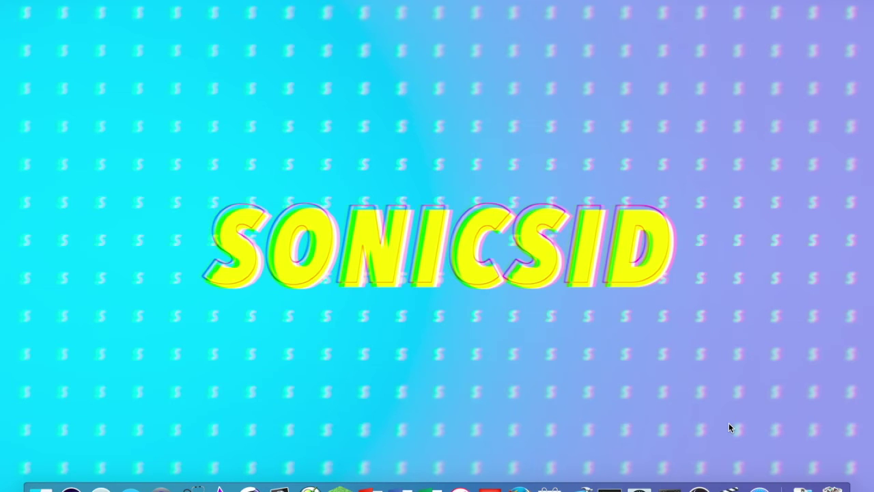
# Step: Open Final Cut Pro full-screen, showing the Banner project in the timeline
pyautogui.click(728, 480)
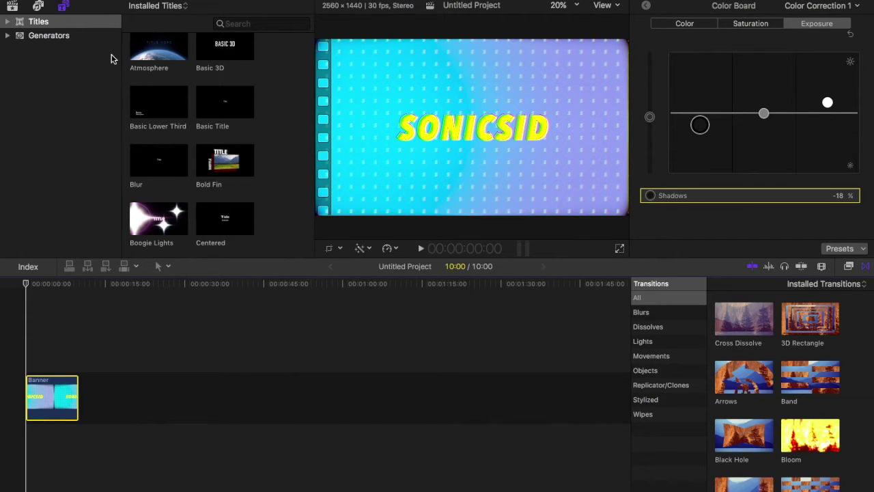
# Step: Create a new 1080p HD 30p project named Tutorial in the 2-23-17 event
pyautogui.click(123, 5)
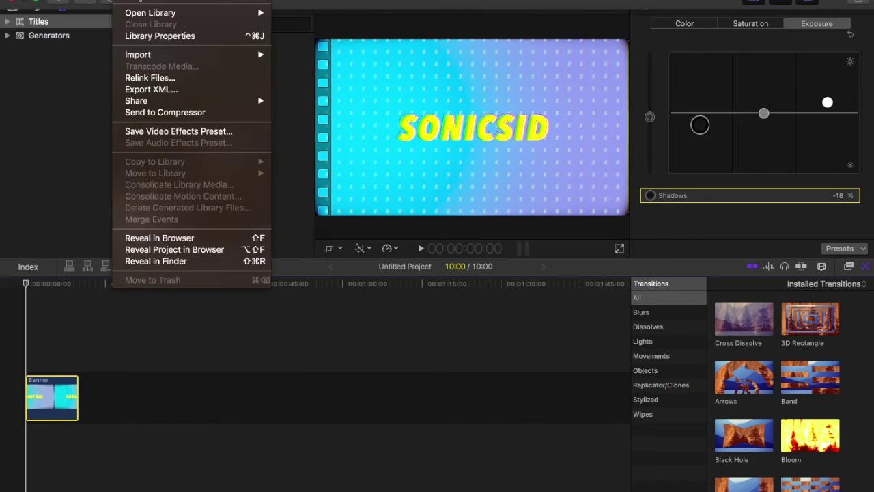
pyautogui.moveTo(137, 2)
pyautogui.click(300, 4)
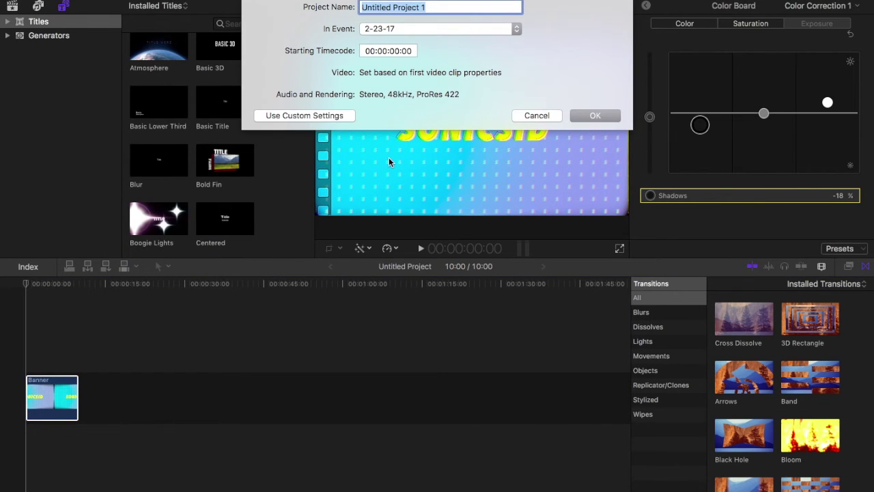
pyautogui.press('BackSpace')
pyautogui.write('Tutorial')
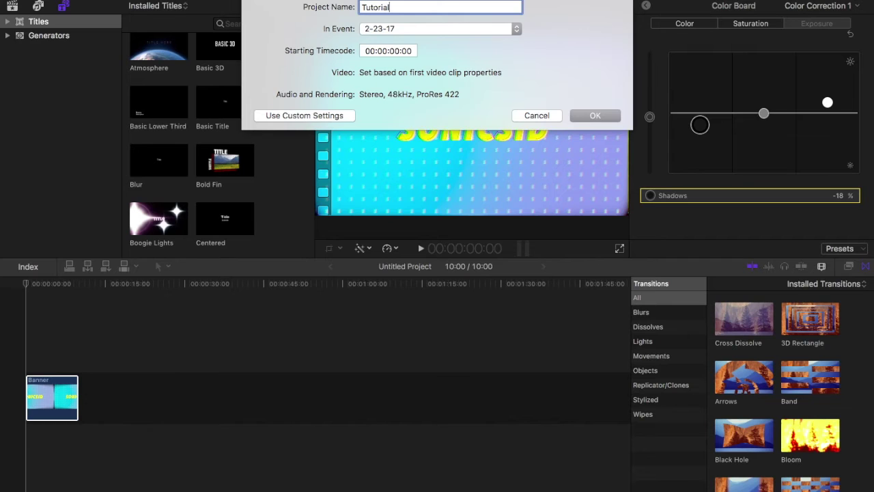
pyautogui.press('Return')
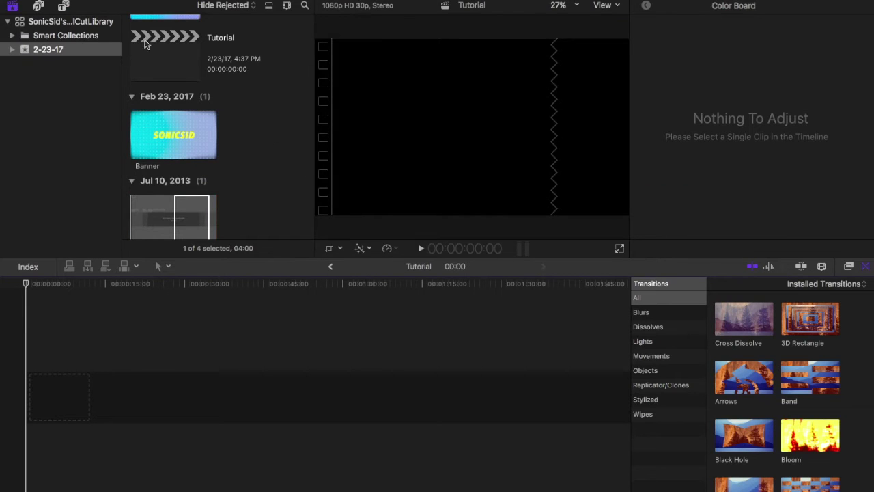
# Step: Add the Gradient generator to the Tutorial timeline
pyautogui.click(63, 6)
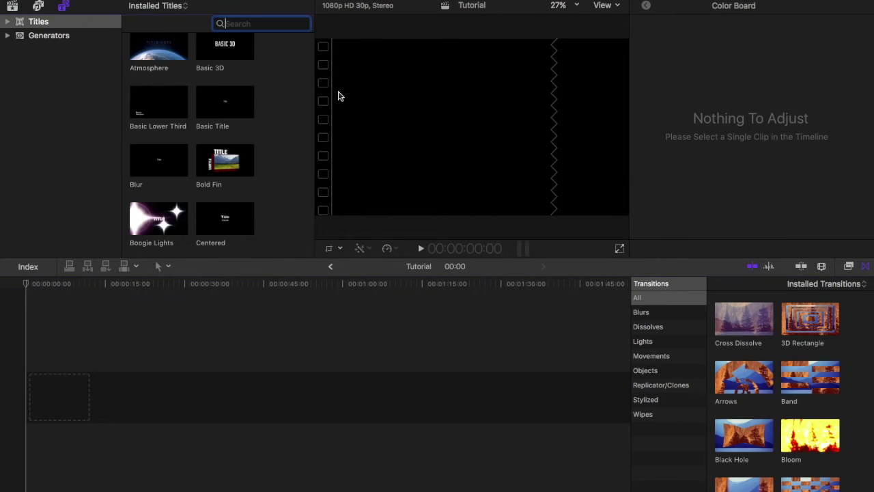
pyautogui.click(48, 34)
pyautogui.moveTo(225, 176); pyautogui.dragTo(155, 353)
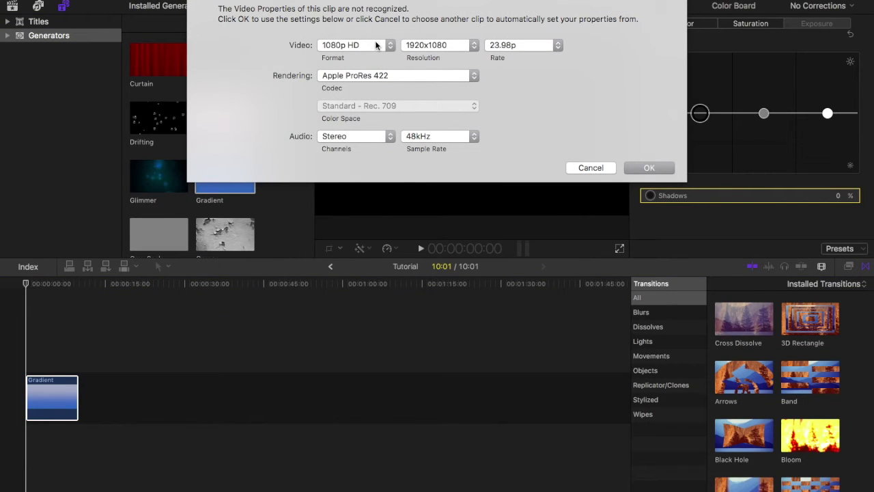
# Step: Set the project to a custom 2560×1440 format with Apple ProRes 422
pyautogui.click(375, 45)
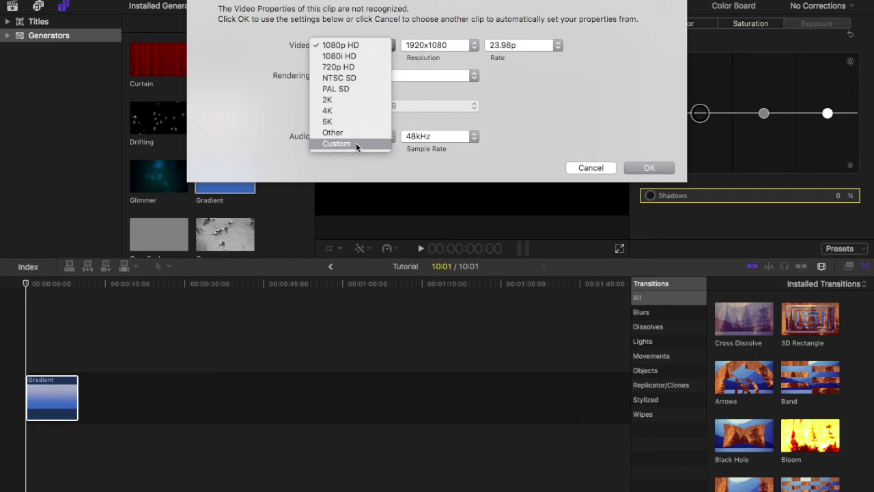
pyautogui.click(357, 146)
pyautogui.doubleClick(424, 47)
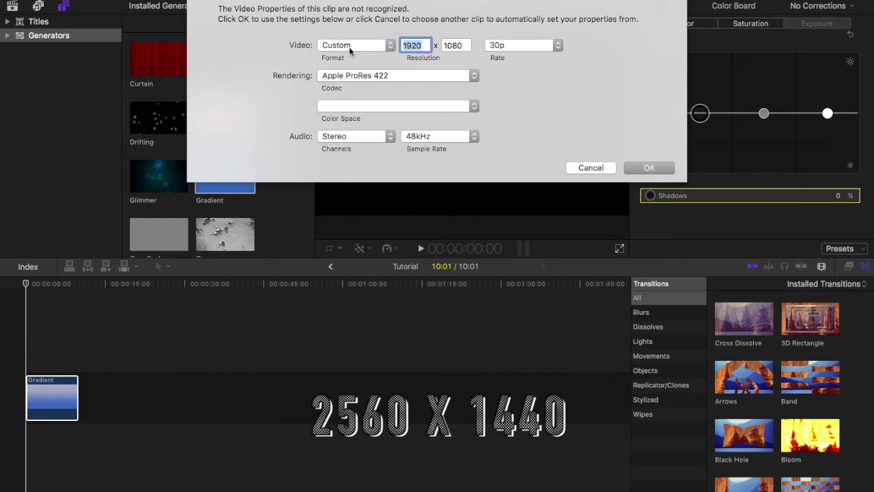
pyautogui.write('2560')
pyautogui.press('Tab')
pyautogui.press('BackSpace')
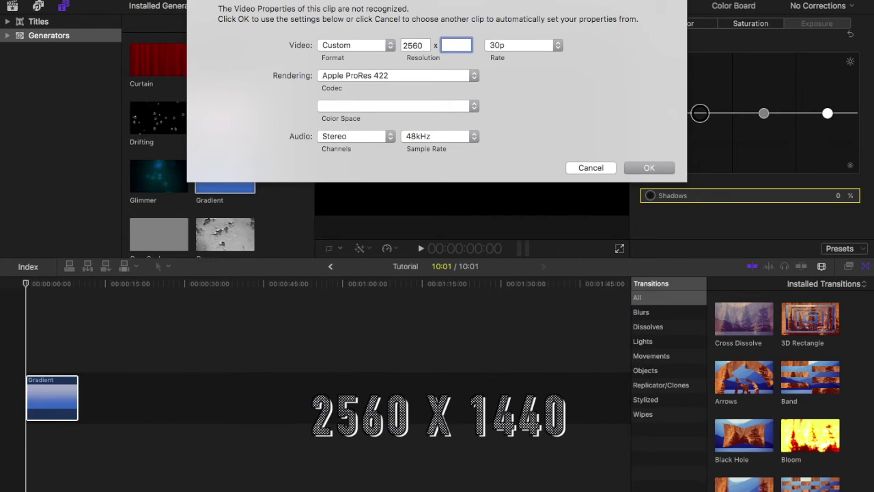
pyautogui.write('1440')
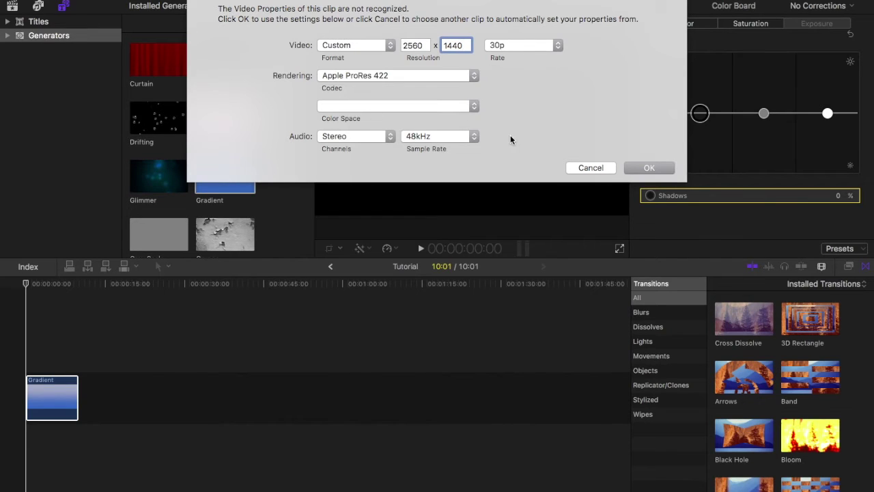
pyautogui.click(338, 77)
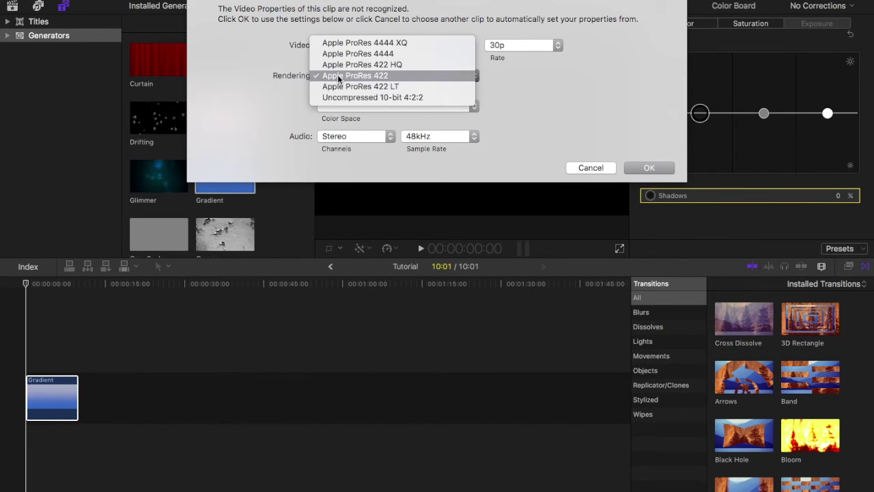
pyautogui.click(359, 75)
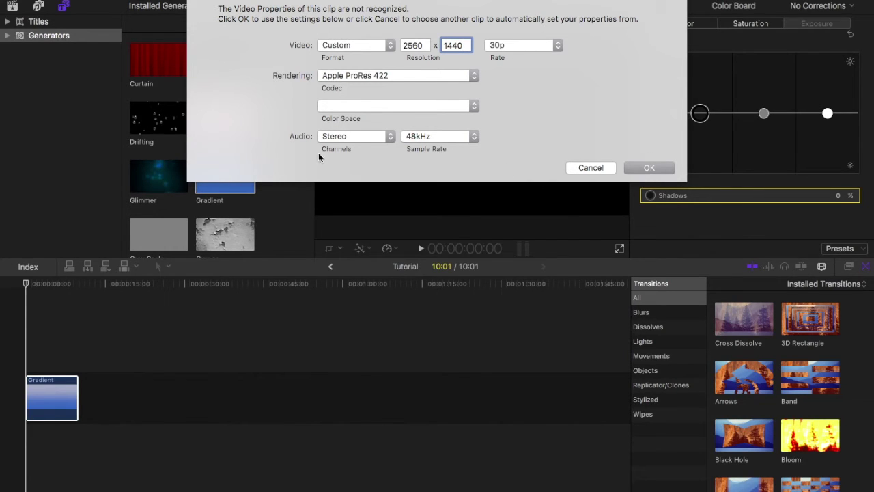
pyautogui.click(645, 168)
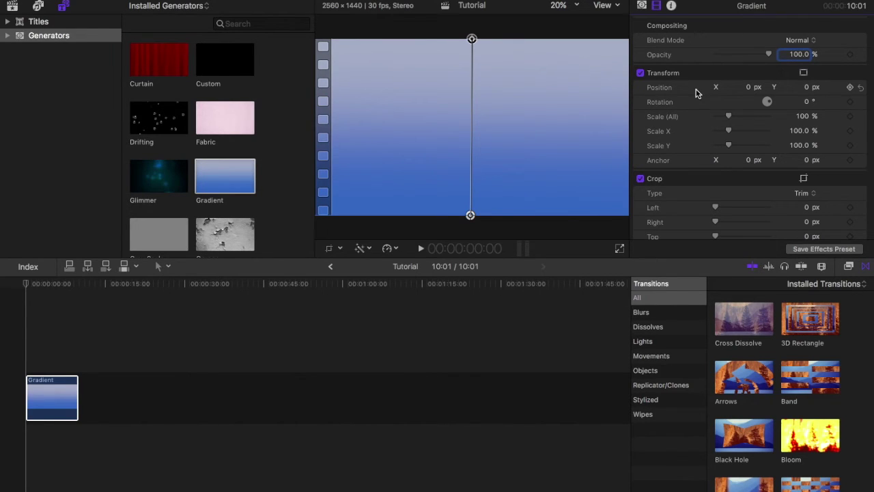
# Step: Set the Gradient generator's Type to Radial in the Generator inspector
pyautogui.click(642, 7)
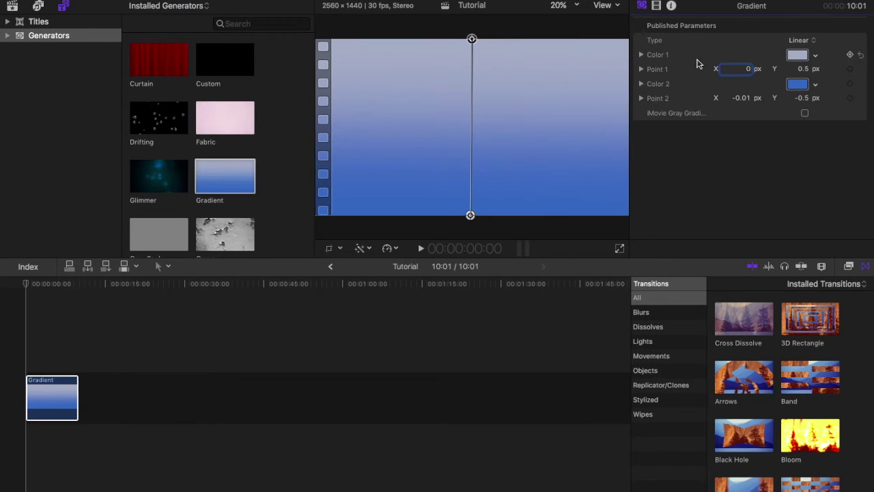
pyautogui.click(791, 43)
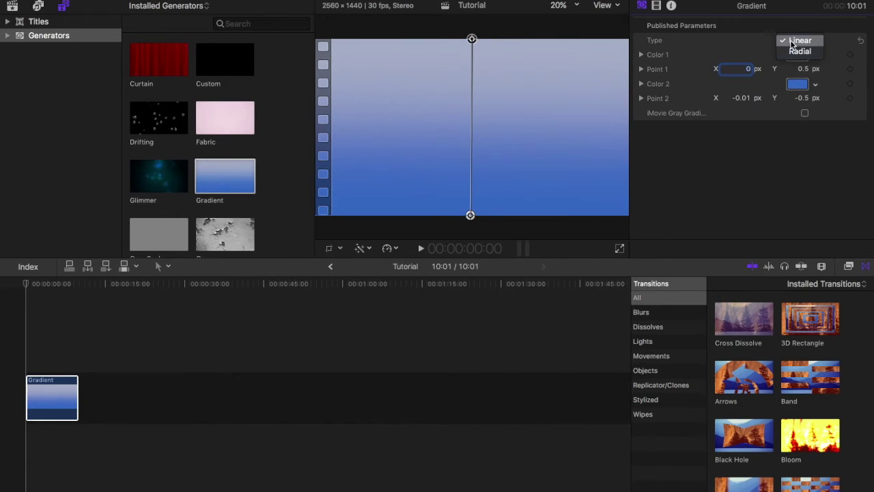
pyautogui.click(808, 51)
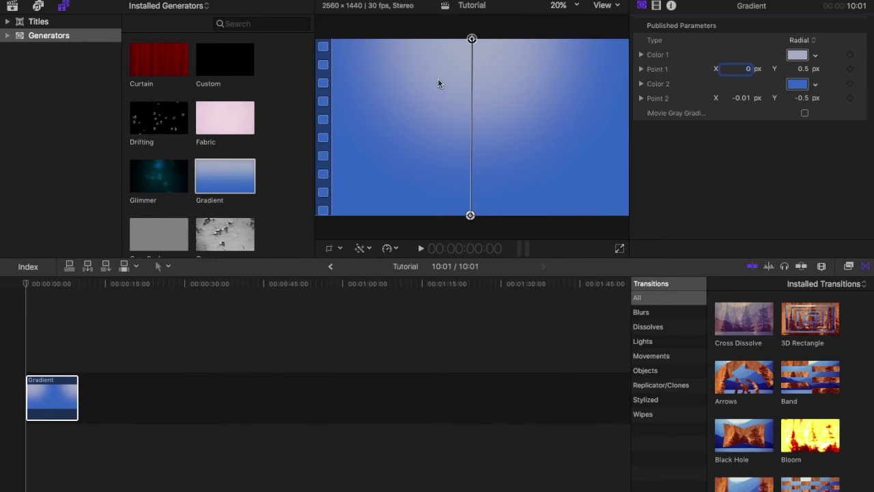
pyautogui.click(792, 42)
pyautogui.click(799, 31)
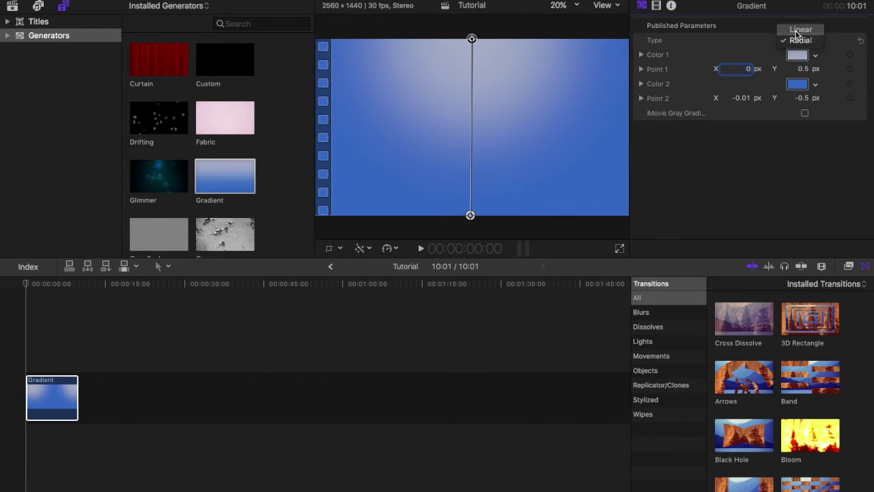
pyautogui.click(795, 43)
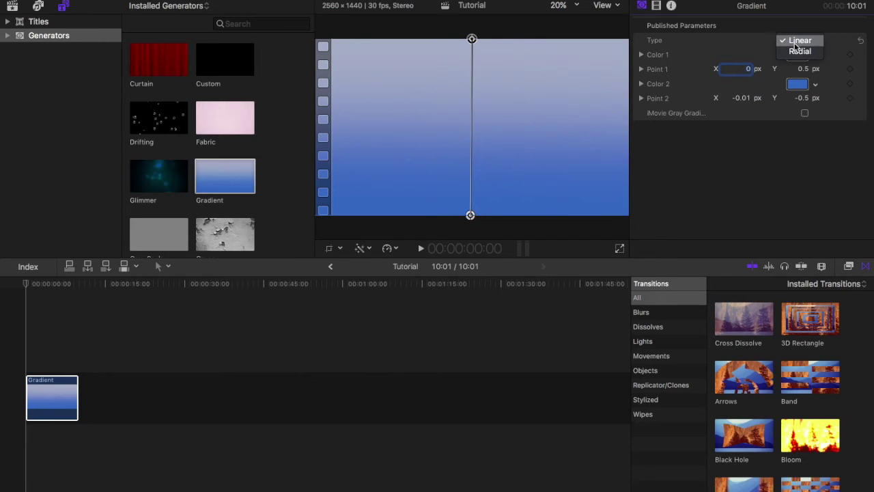
pyautogui.click(798, 51)
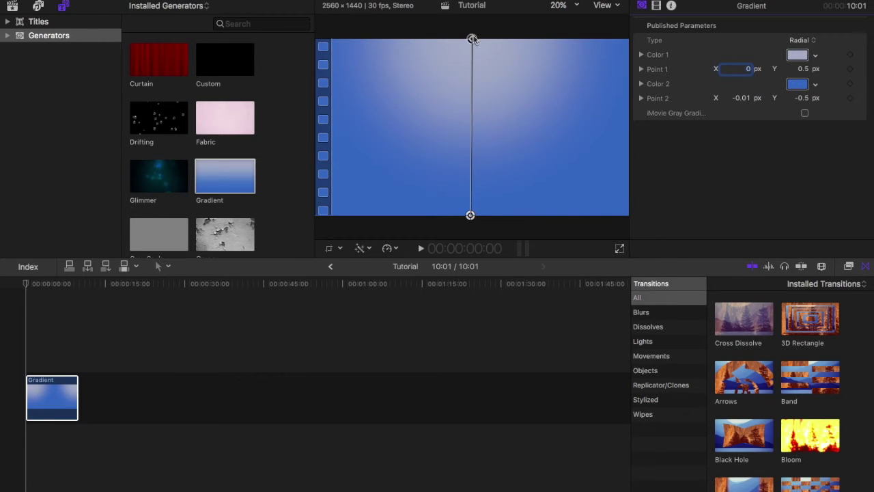
# Step: Reposition the two gradient points and shift Color 1 to teal with red at 87
pyautogui.moveTo(471, 39); pyautogui.dragTo(354, 114)
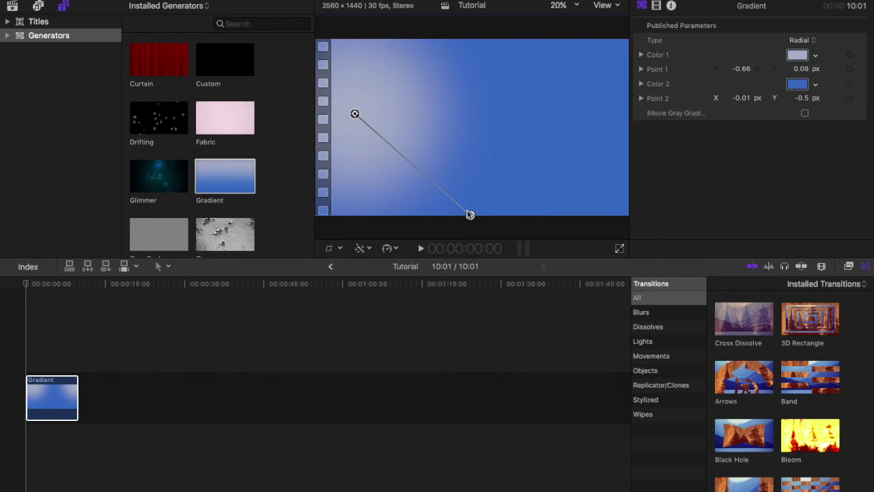
pyautogui.moveTo(470, 215); pyautogui.dragTo(591, 159)
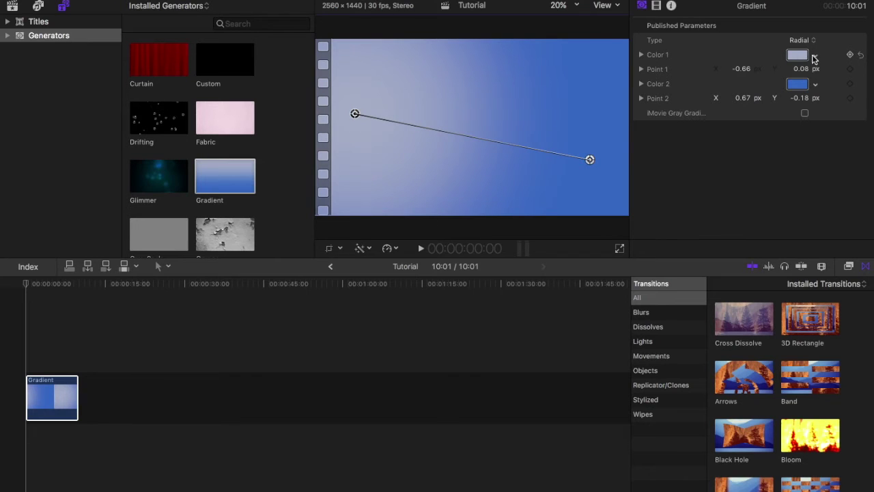
pyautogui.click(797, 55)
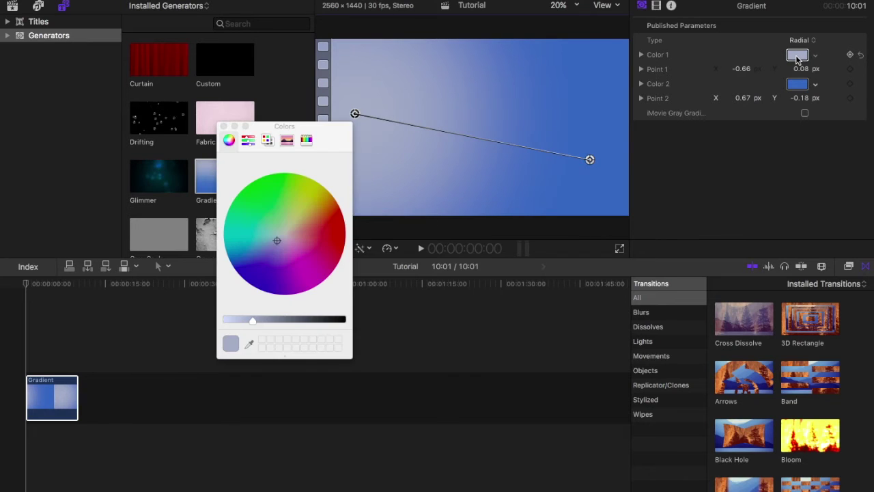
pyautogui.click(248, 139)
pyautogui.moveTo(270, 197); pyautogui.dragTo(254, 194)
pyautogui.moveTo(285, 223); pyautogui.dragTo(287, 252)
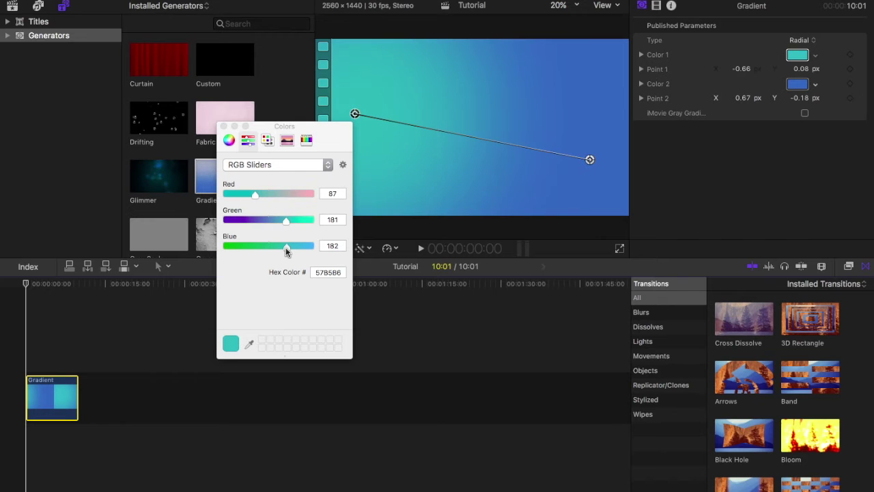
# Step: Make Color 2 a soft purple by raising its red to 108 (hex 6C6EBF)
pyautogui.click(223, 129)
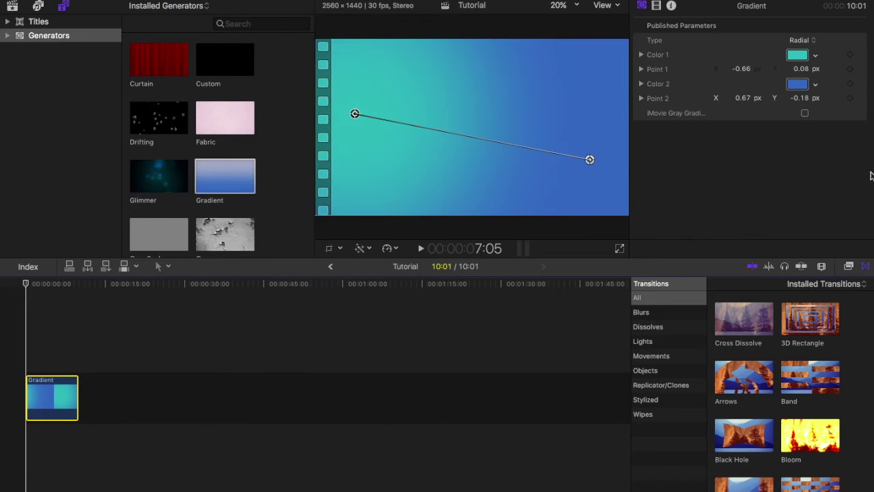
pyautogui.click(797, 84)
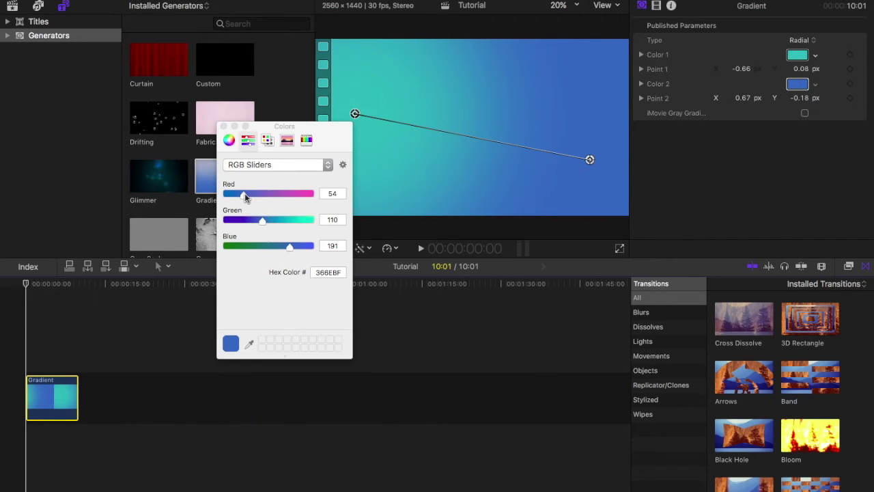
pyautogui.moveTo(244, 194); pyautogui.dragTo(283, 248)
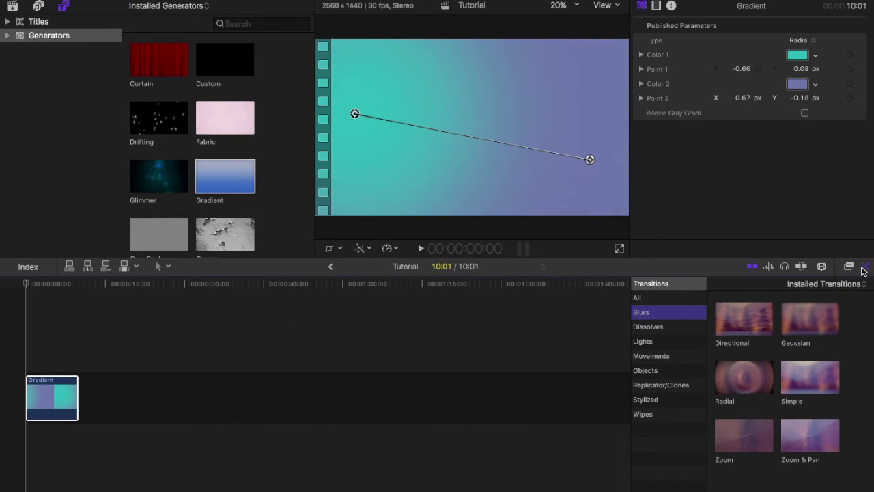
# Step: Apply the Radial blur effect from the Blur category to the Gradient clip
pyautogui.click(849, 265)
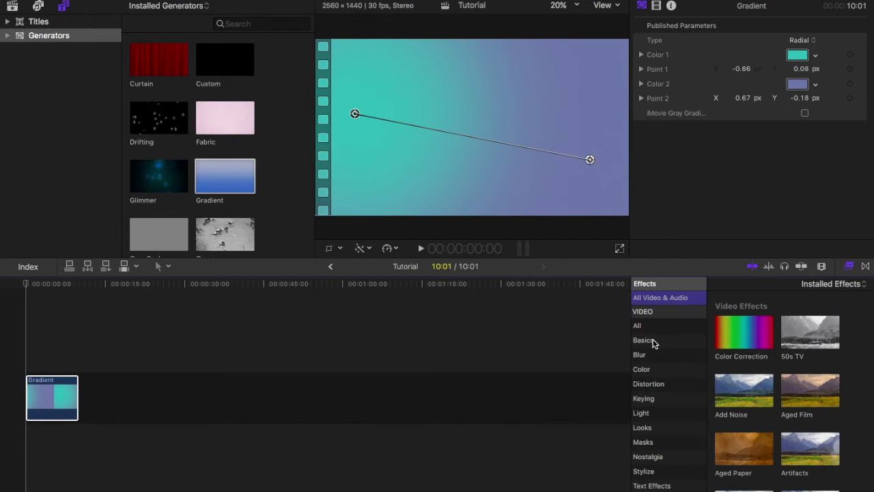
pyautogui.click(649, 355)
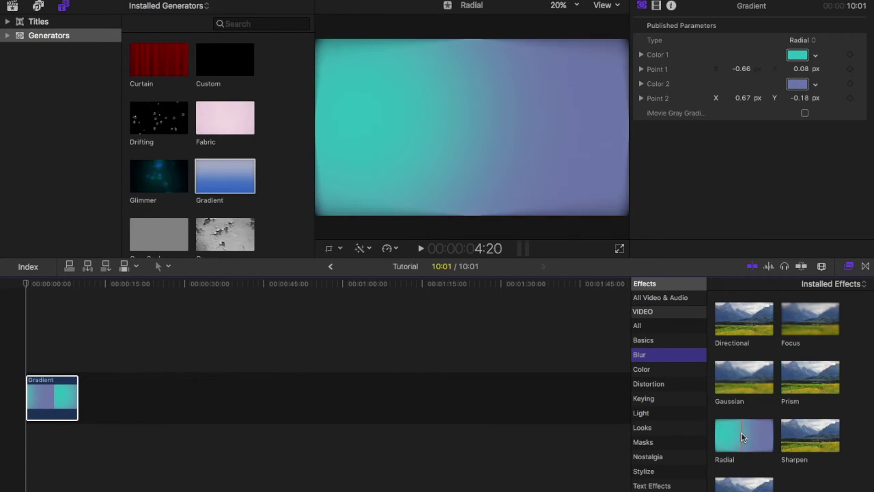
pyautogui.moveTo(739, 435); pyautogui.dragTo(43, 393)
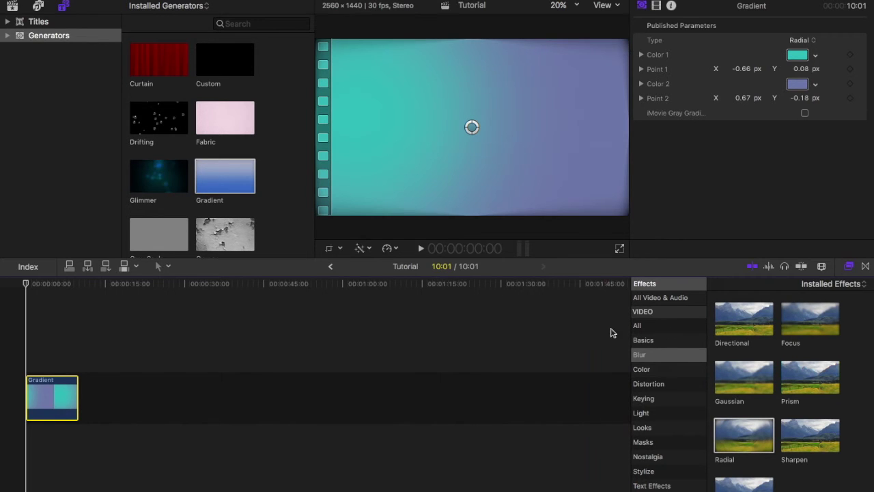
# Step: Find the Glow effect by searching 'glow' and apply it to the Gradient clip
pyautogui.click(652, 326)
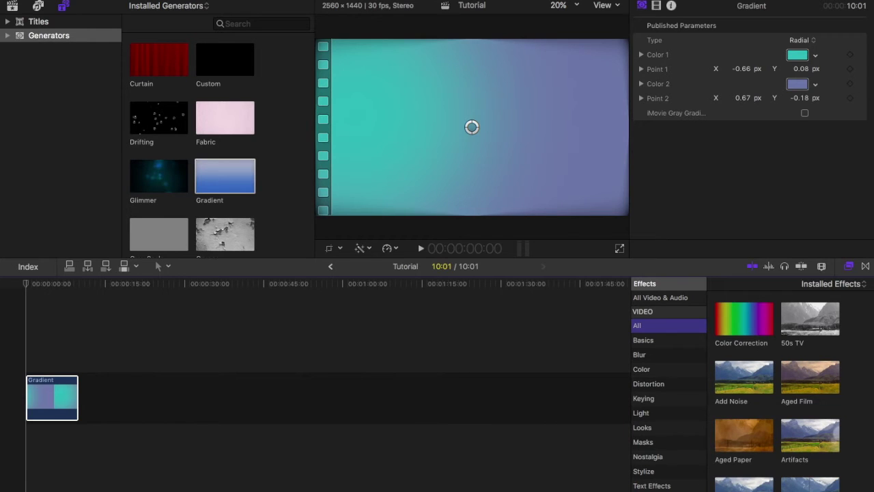
pyautogui.write('glow')
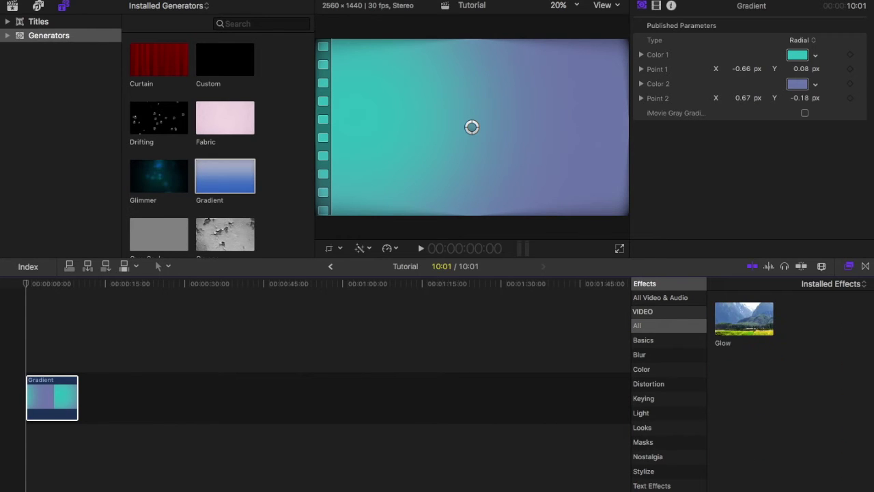
pyautogui.moveTo(732, 311); pyautogui.dragTo(36, 391)
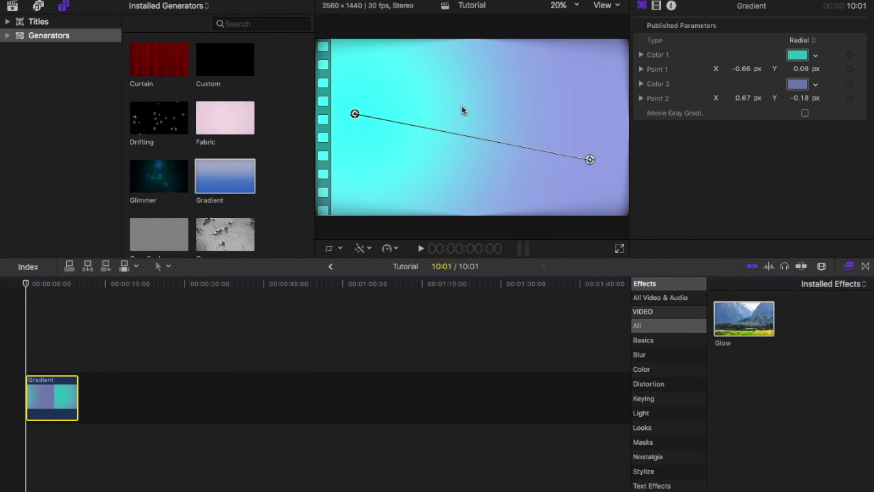
# Step: Add a Basic Title above the Gradient clip and change its text to SonicSid
pyautogui.click(79, 27)
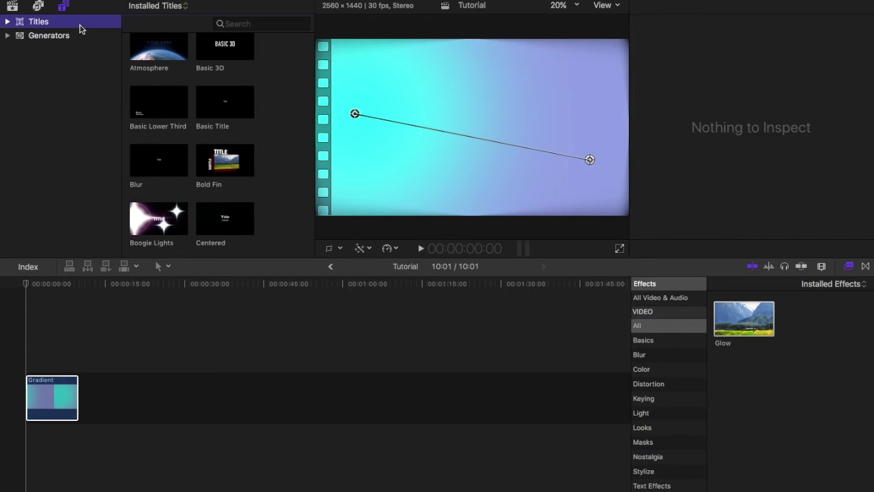
pyautogui.moveTo(230, 105); pyautogui.dragTo(23, 367)
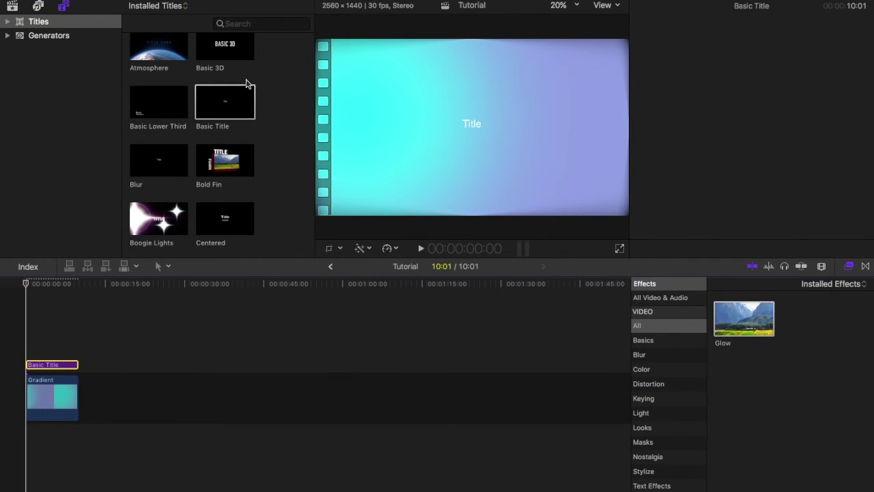
pyautogui.scroll(3, 248, 82)
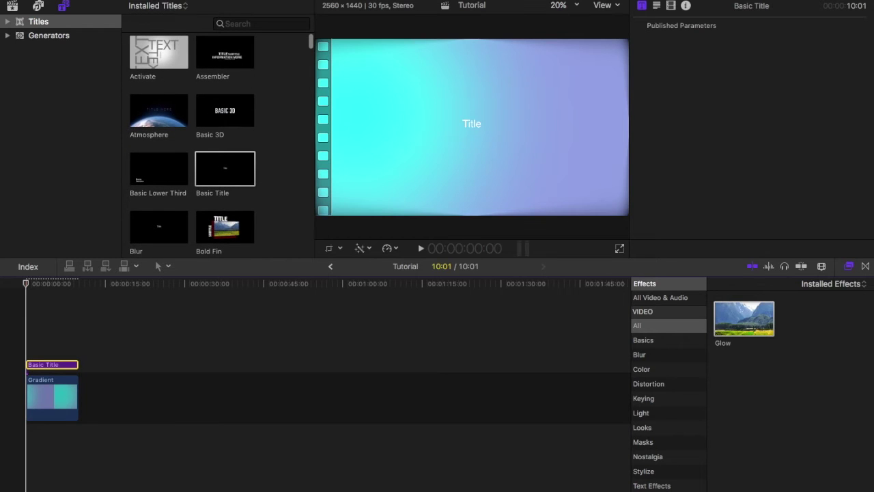
pyautogui.click(479, 124)
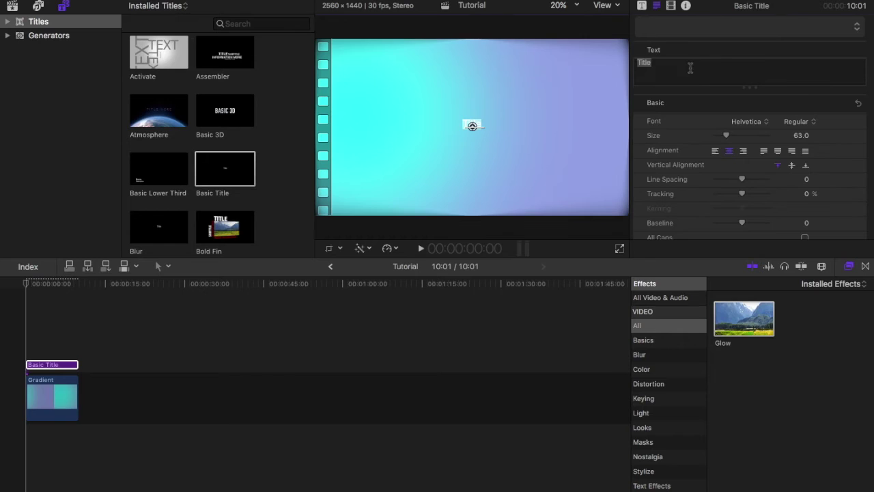
pyautogui.press('BackSpace')
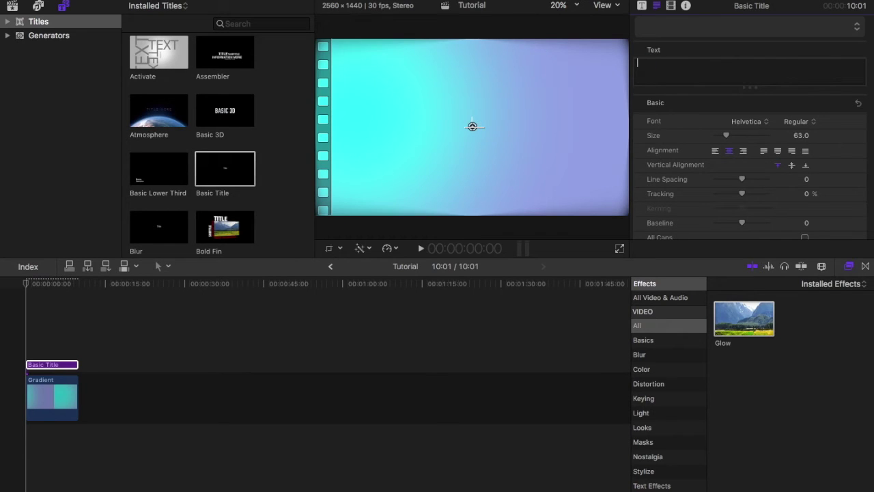
pyautogui.write('Sonic')
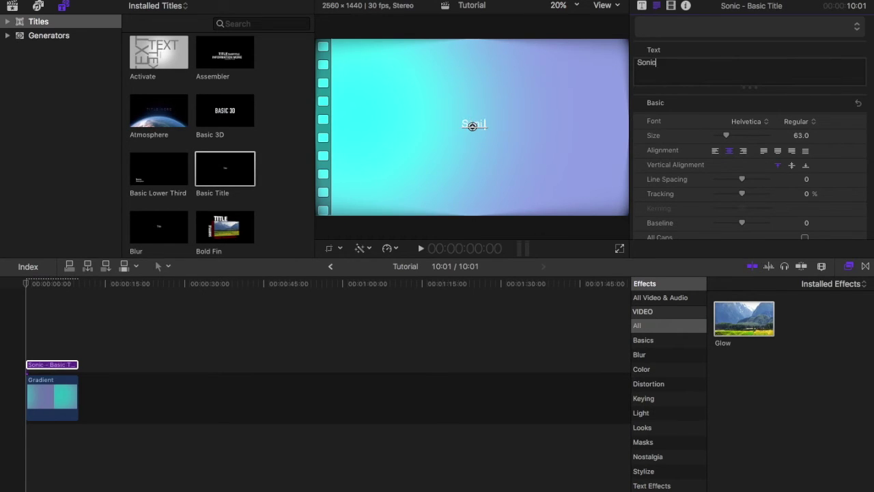
pyautogui.write('Sid')
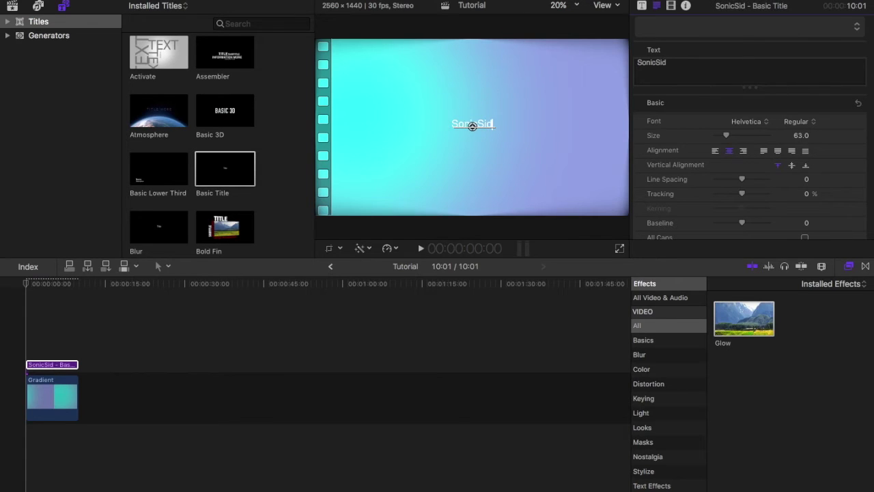
# Step: Keep the Helvetica font and apply the yellow Offset 2D style to the title
pyautogui.click(703, 26)
pyautogui.moveTo(701, 64)
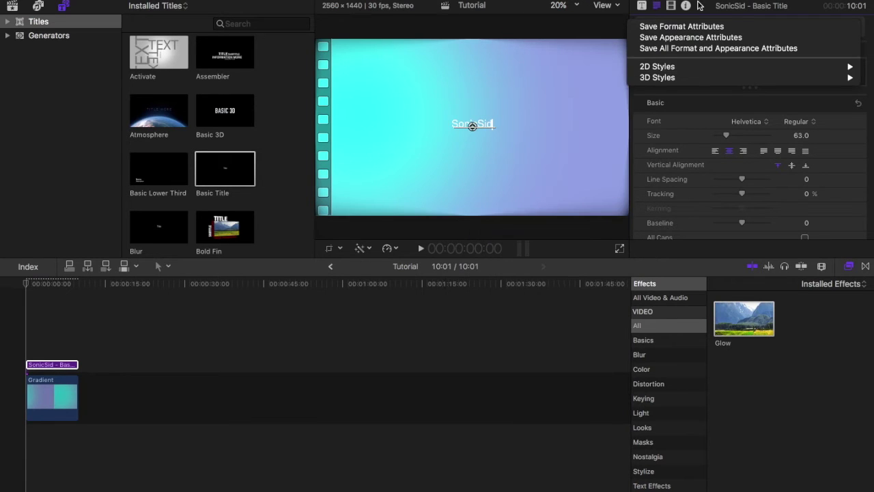
pyautogui.click(757, 100)
pyautogui.click(760, 128)
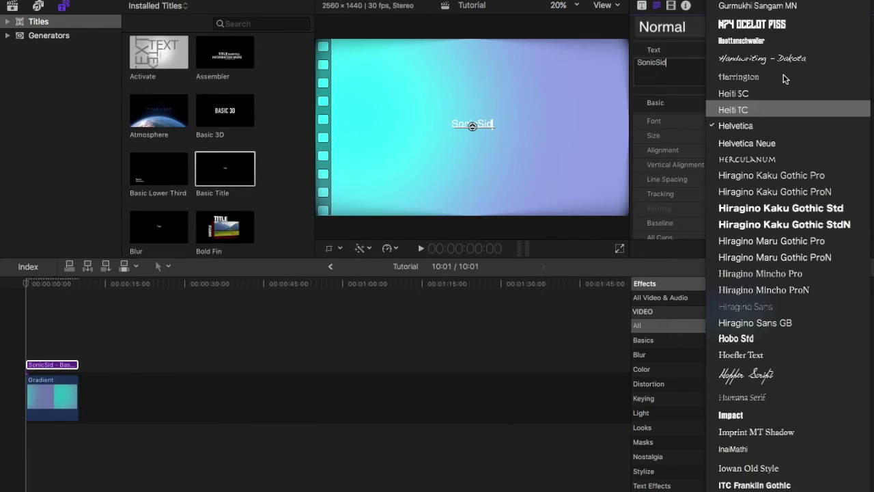
pyautogui.click(676, 110)
pyautogui.click(685, 32)
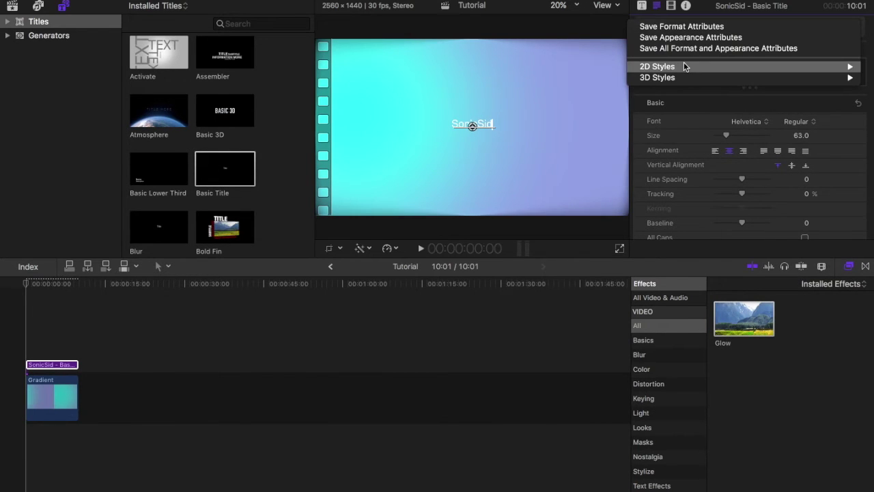
pyautogui.moveTo(684, 66)
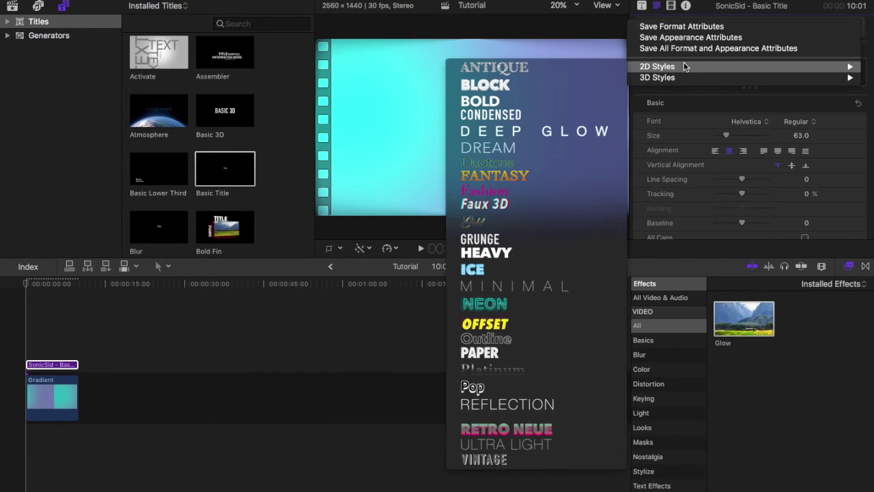
pyautogui.click(531, 319)
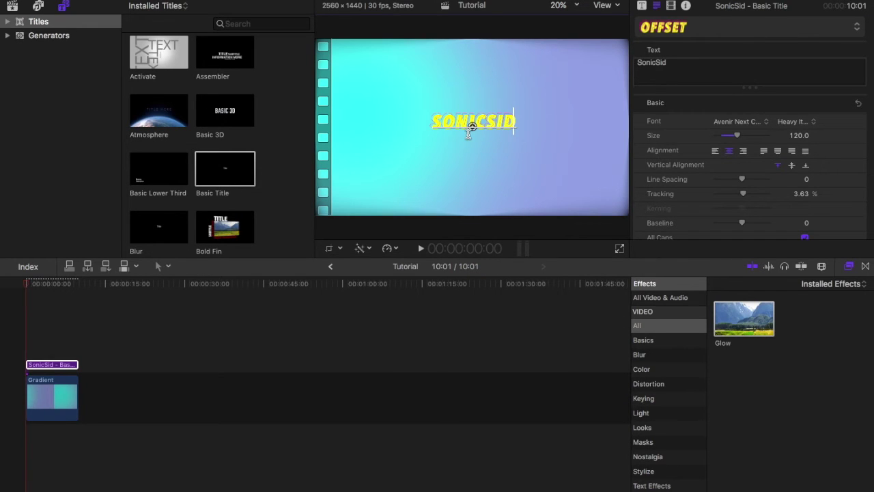
# Step: Add the channel-art-template-fireworks clip above the Gradient and move the title into its safe area
pyautogui.press('super+1')
pyautogui.click(175, 227)
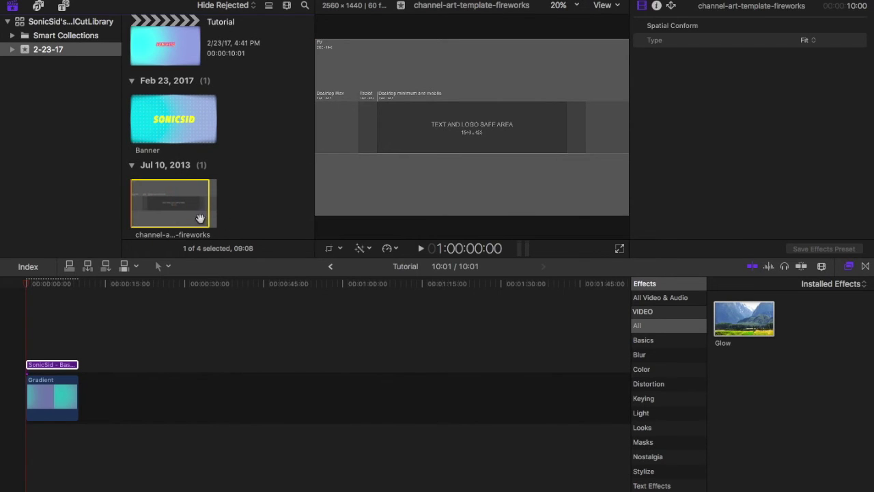
pyautogui.moveTo(211, 218); pyautogui.dragTo(254, 216)
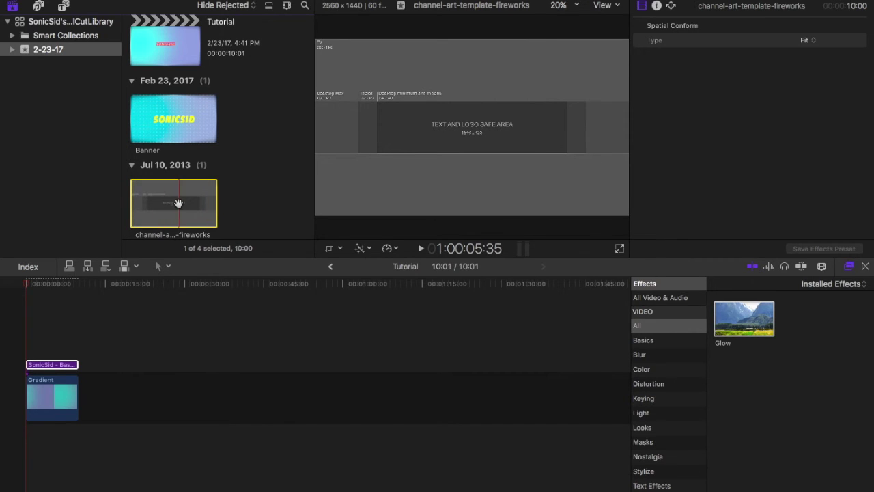
pyautogui.moveTo(178, 203); pyautogui.dragTo(21, 364)
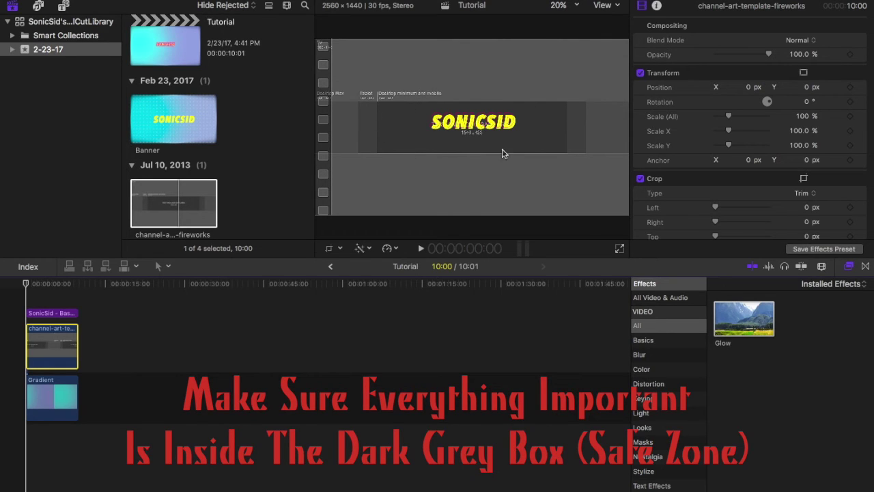
pyautogui.click(50, 315)
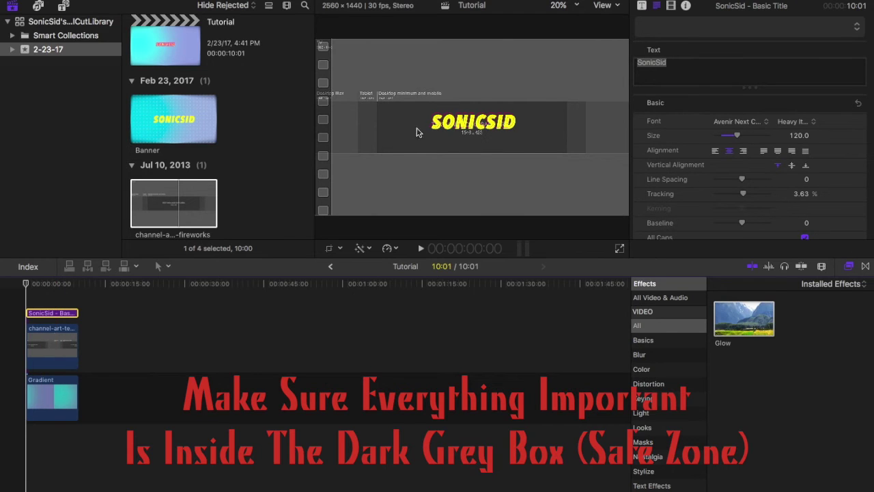
pyautogui.moveTo(489, 133); pyautogui.dragTo(491, 135)
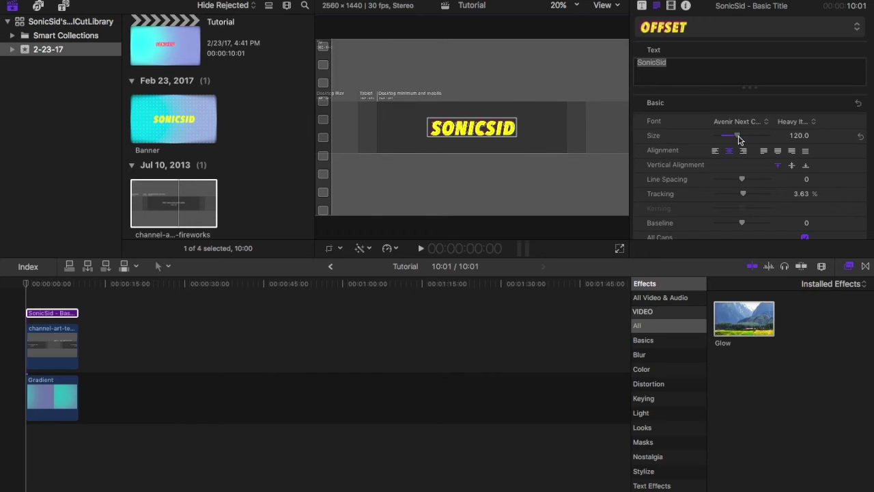
# Step: Nudge the SONICSID title, set its size to 181, and delete the channel-art template clip
pyautogui.moveTo(737, 136); pyautogui.dragTo(748, 140)
pyautogui.moveTo(483, 129); pyautogui.dragTo(478, 129)
pyautogui.click(178, 204)
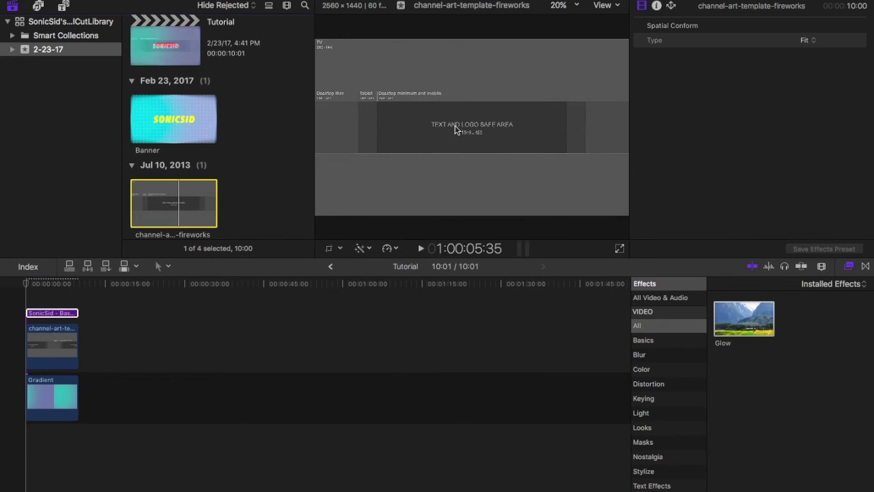
pyautogui.click(52, 313)
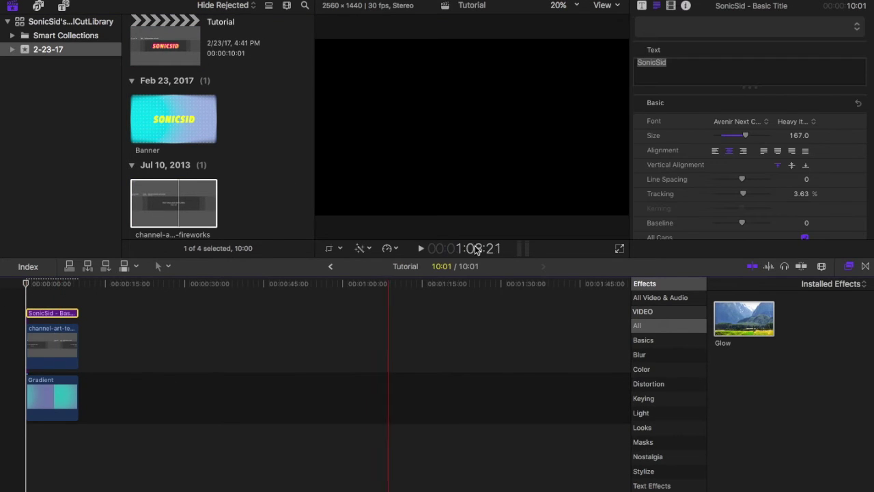
pyautogui.moveTo(747, 138); pyautogui.dragTo(751, 138)
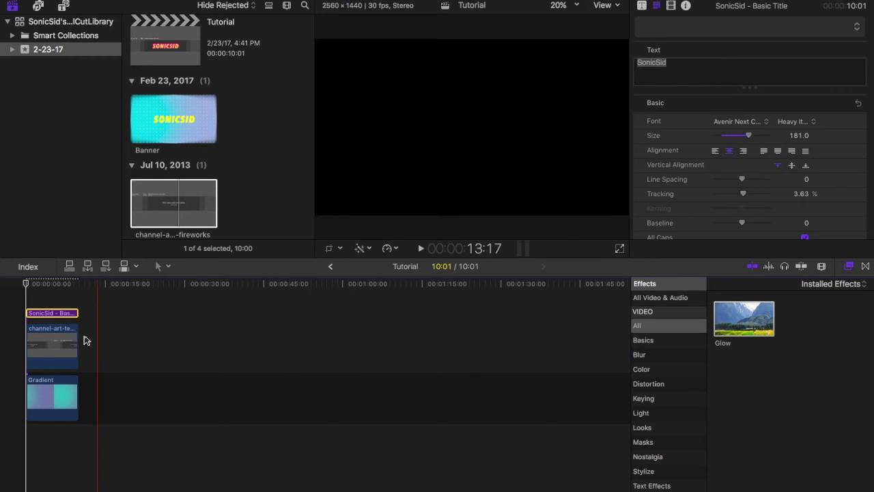
pyautogui.click(58, 344)
pyautogui.press('Delete')
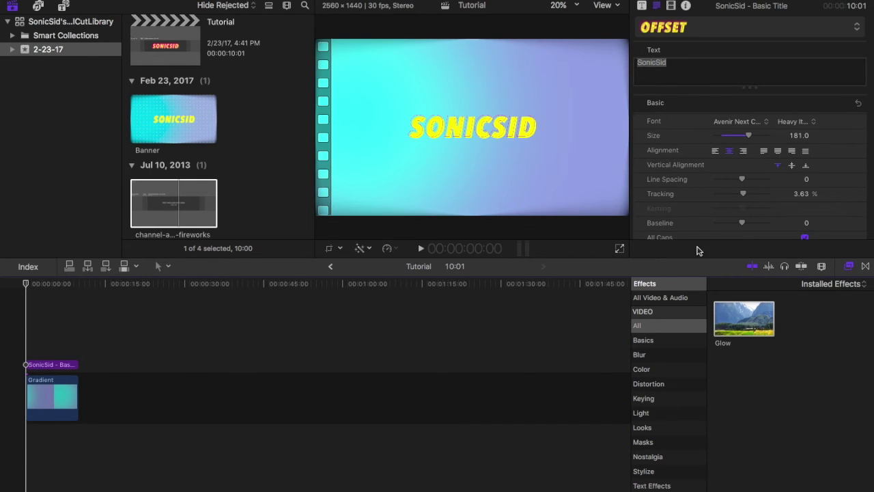
# Step: Drop a Basic Title clip above the Gradient clip from the Titles browser and preview it
pyautogui.click(63, 6)
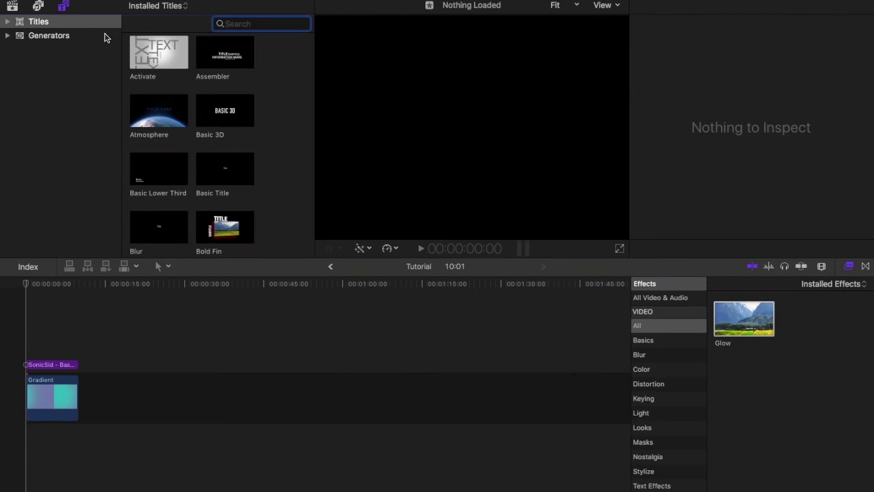
pyautogui.moveTo(225, 167); pyautogui.dragTo(28, 361)
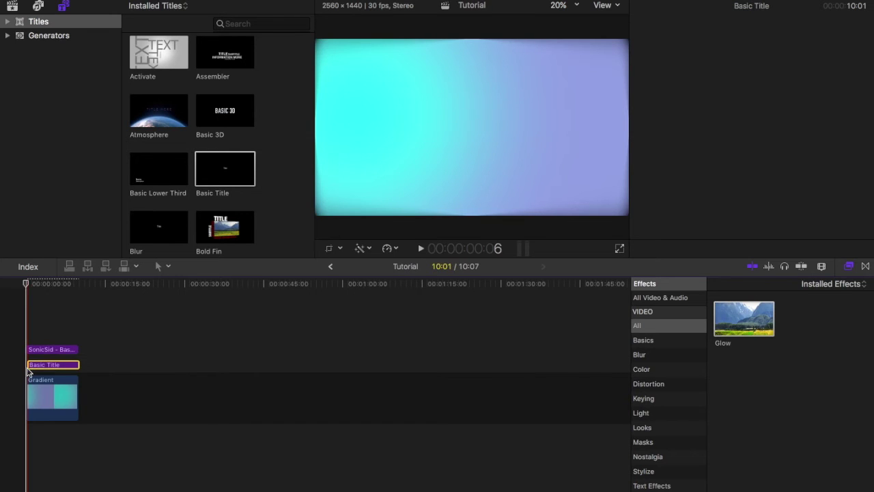
pyautogui.press('space')
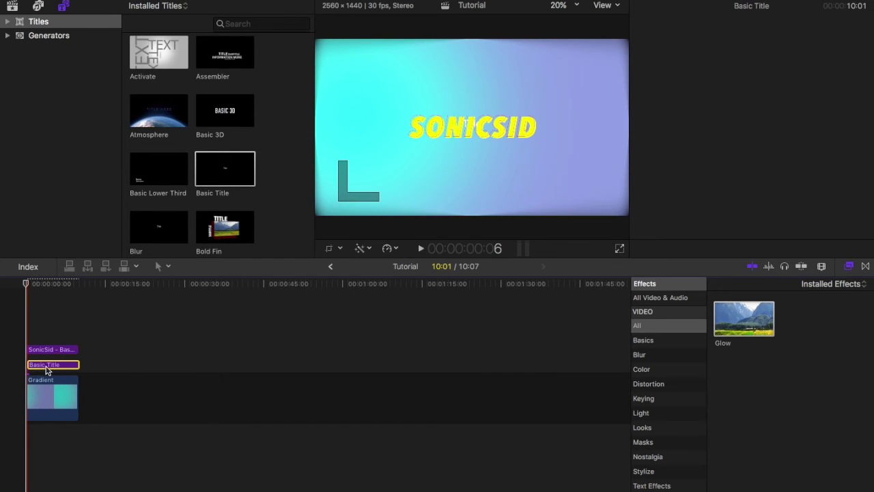
# Step: Delete the new Basic Title's placeholder Title text, leaving it empty
pyautogui.doubleClick(55, 365)
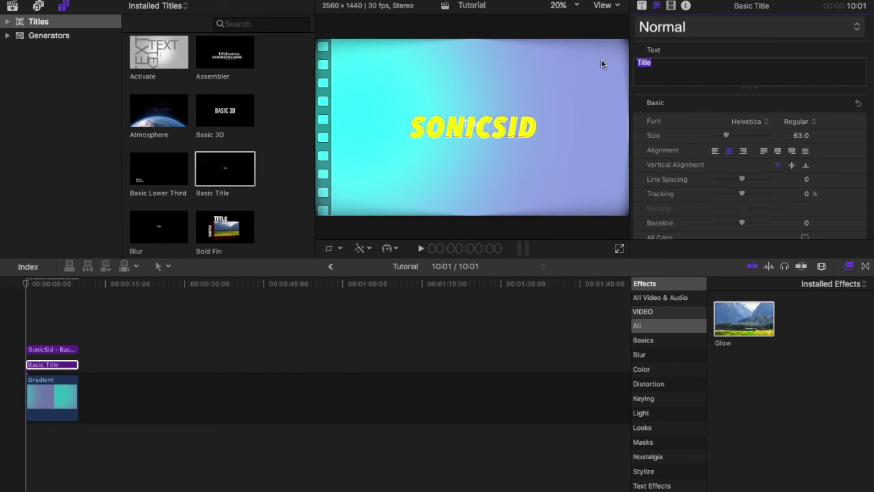
pyautogui.press('BackSpace')
pyautogui.press('Escape')
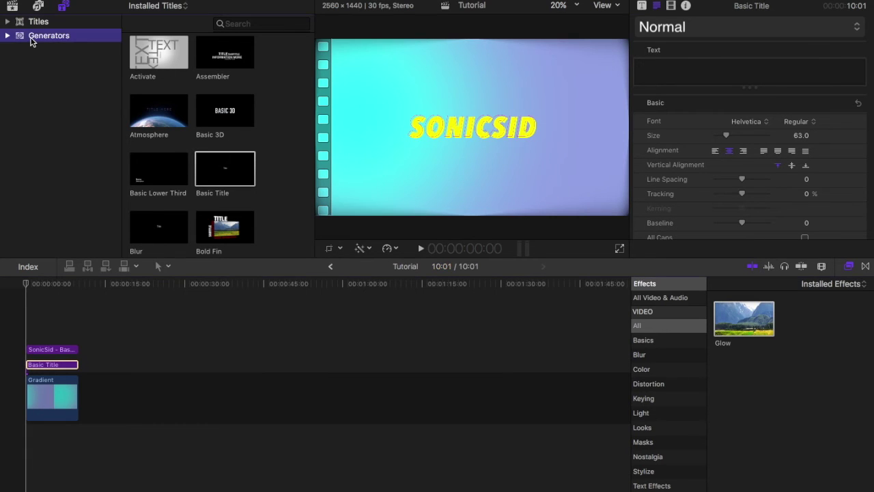
pyautogui.press('super+4')
pyautogui.press('super+1')
pyautogui.press('super+4')
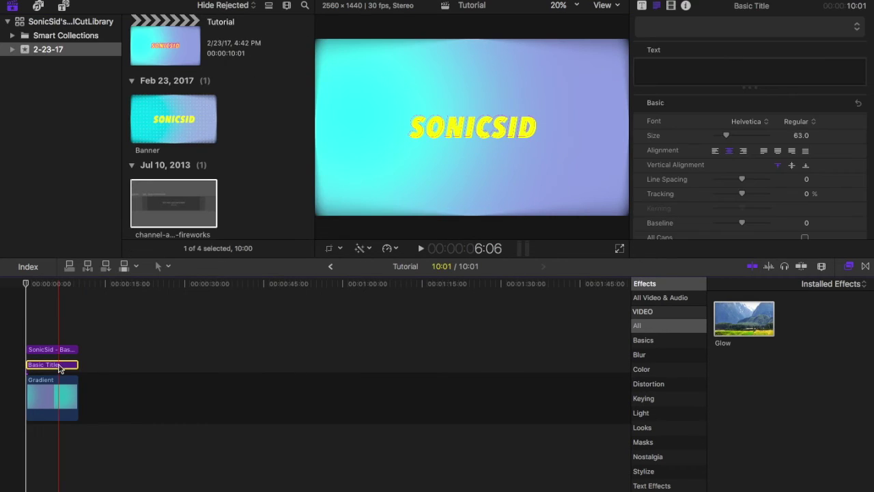
# Step: Type S as the title text and apply the 2D Styles OFFSET preset
pyautogui.click(666, 66)
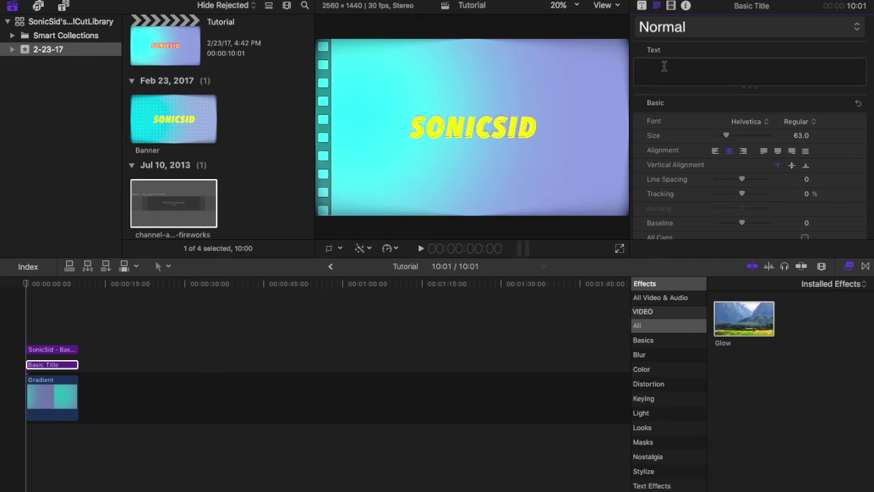
pyautogui.write('S')
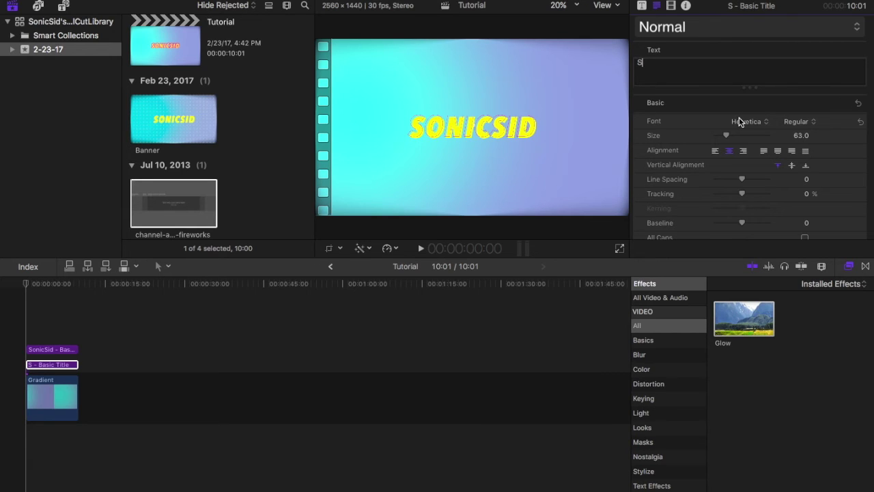
pyautogui.click(696, 30)
pyautogui.moveTo(692, 61)
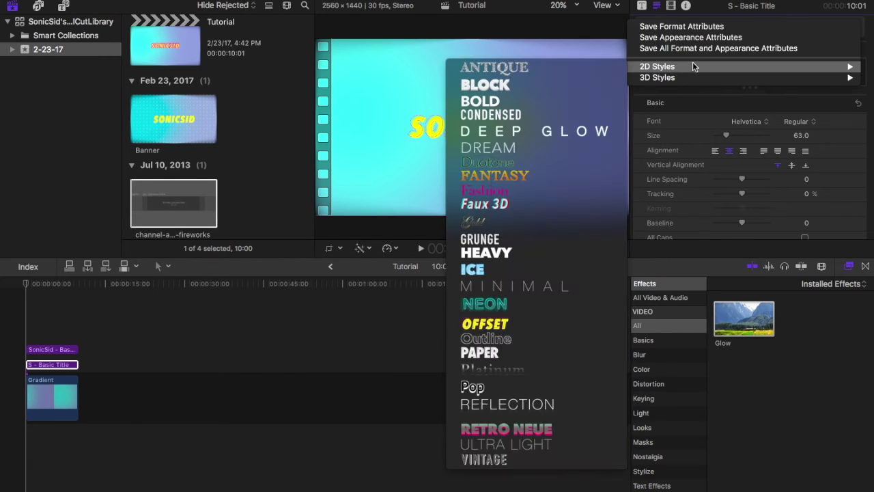
pyautogui.click(500, 324)
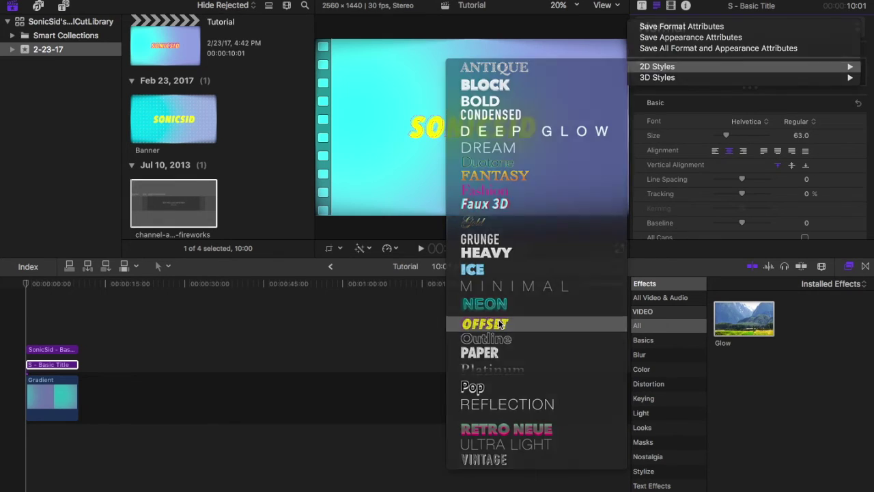
# Step: Set the S title's size to 35, turn Outline off and Face on
pyautogui.moveTo(737, 138); pyautogui.dragTo(727, 138)
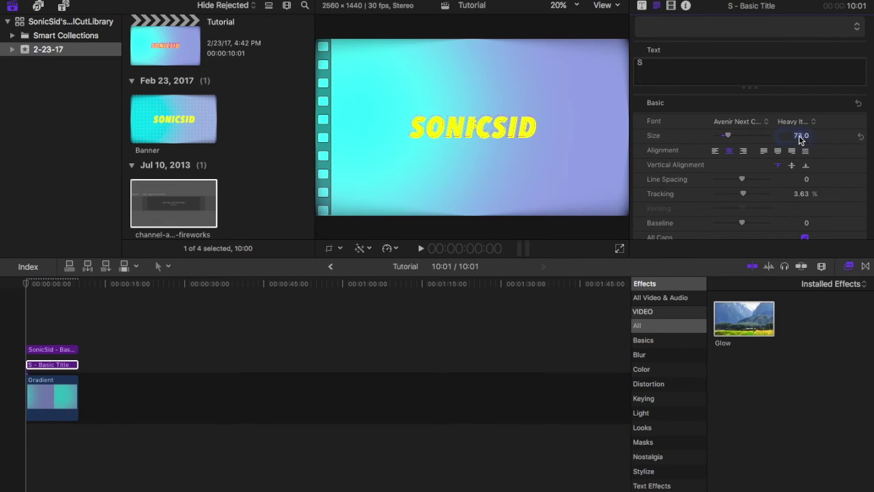
pyautogui.write('35')
pyautogui.press('Return')
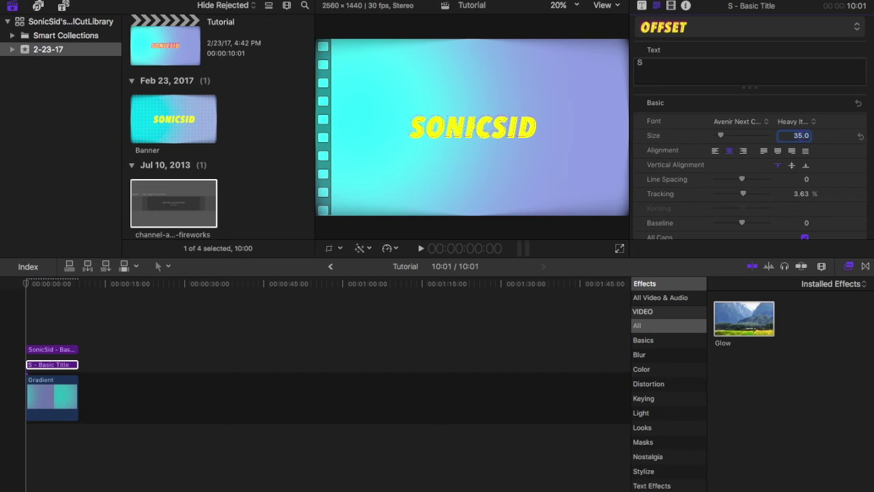
pyautogui.scroll(-5, 761, 176)
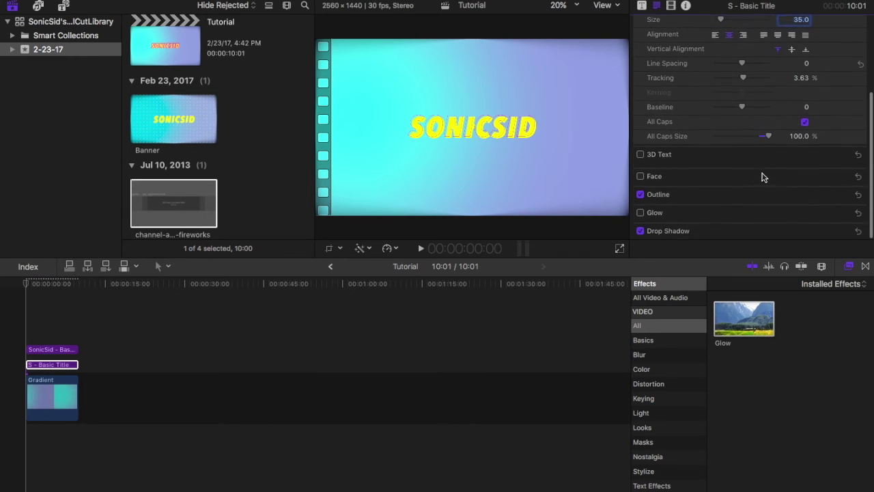
pyautogui.click(641, 196)
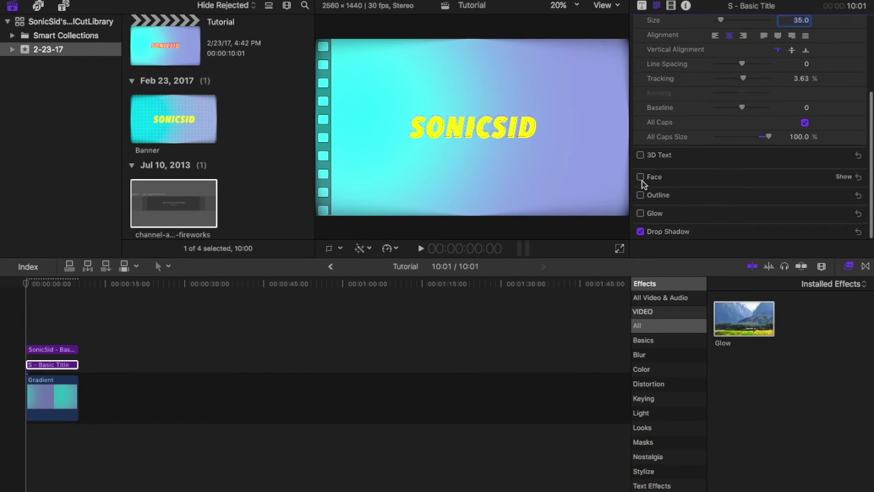
pyautogui.click(641, 178)
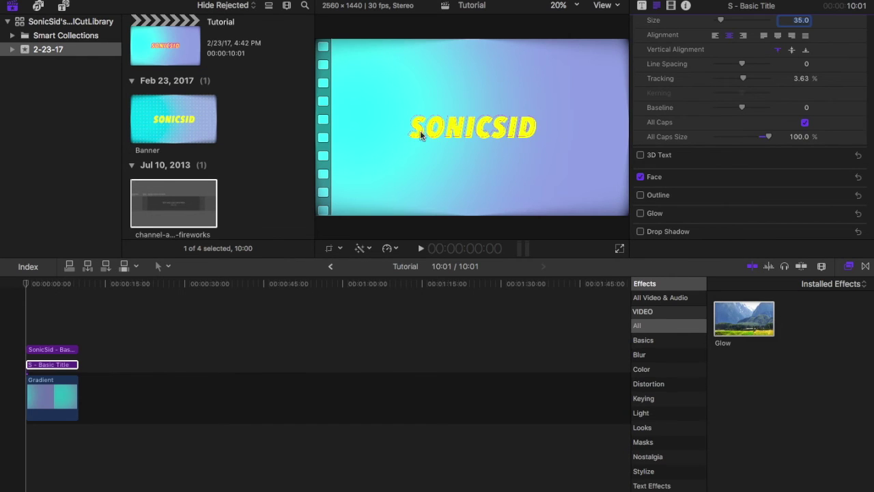
pyautogui.click(116, 363)
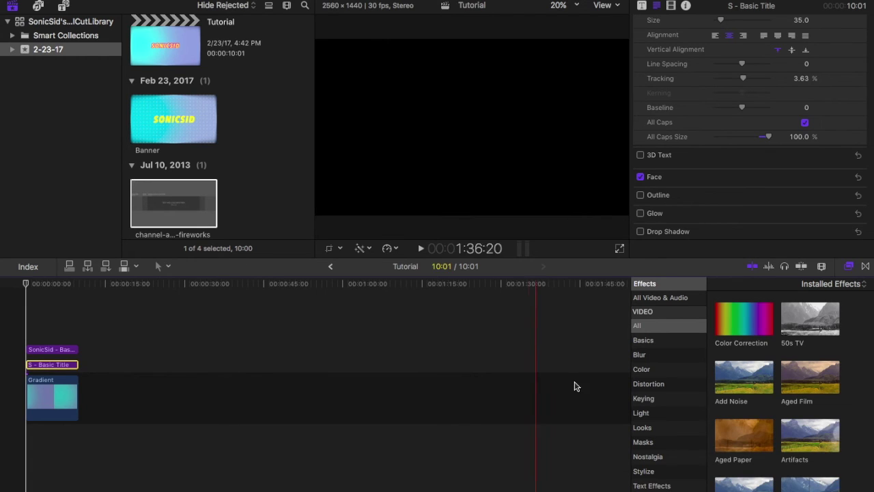
# Step: Apply the Tile effect to the S title clip with an amount of 10
pyautogui.click(674, 478)
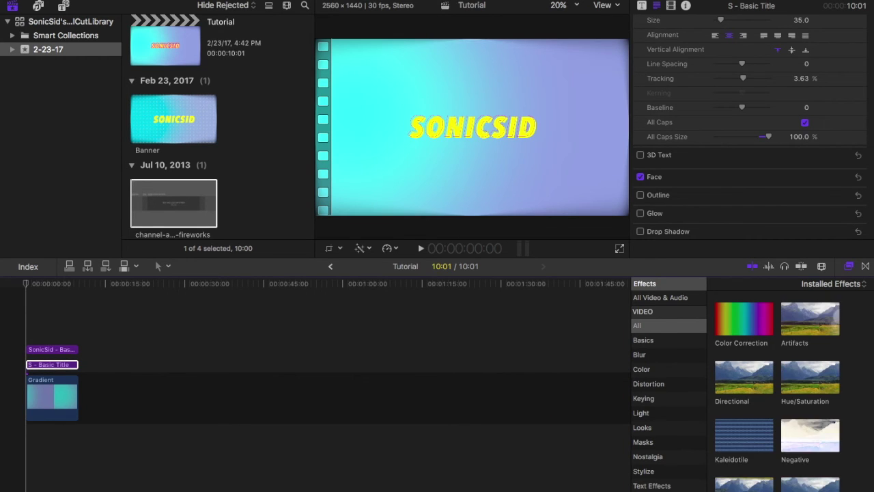
pyautogui.moveTo(755, 376); pyautogui.dragTo(59, 368)
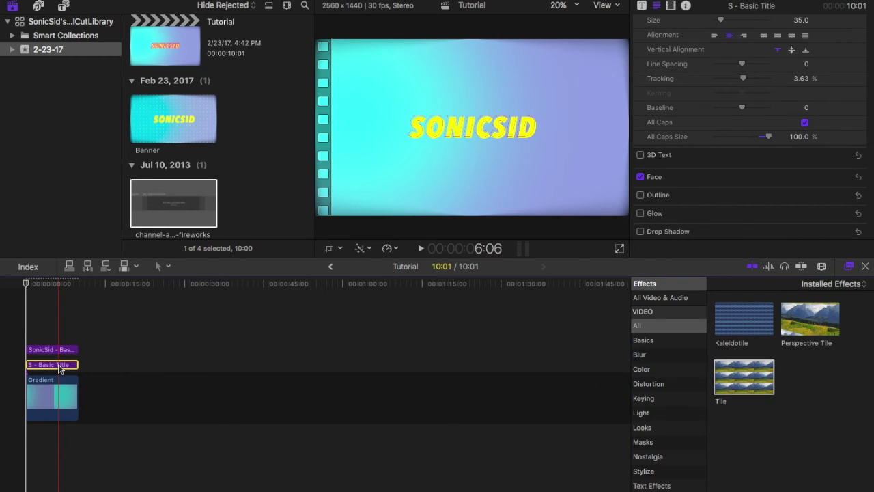
pyautogui.click(670, 6)
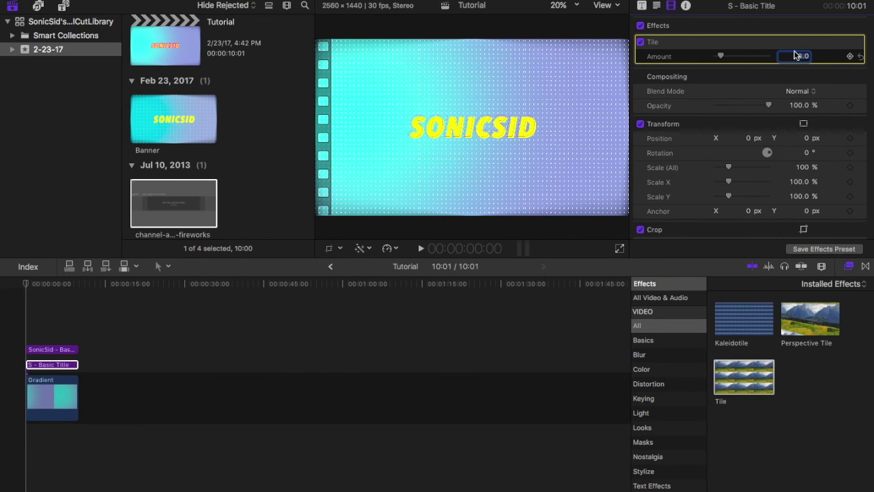
pyautogui.write('10')
pyautogui.press('Return')
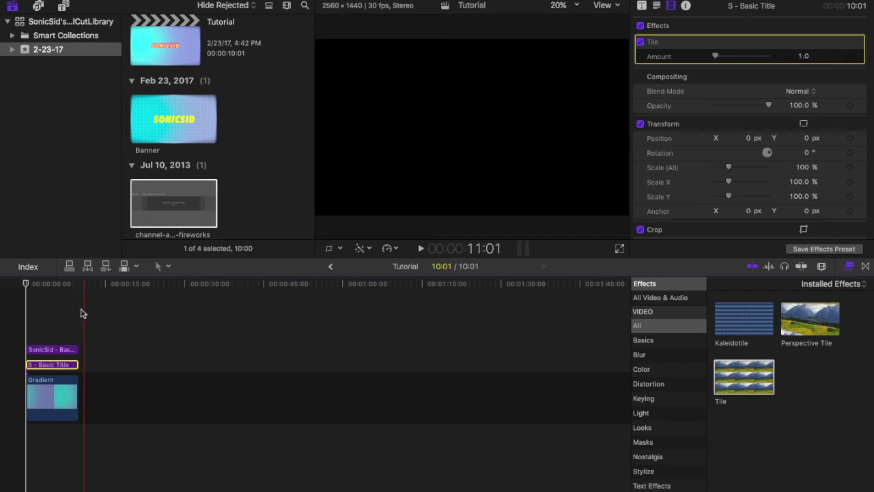
# Step: Select the SonicSid title, then the S - Basic Title clip to show its settings
pyautogui.click(57, 298)
pyautogui.click(57, 298)
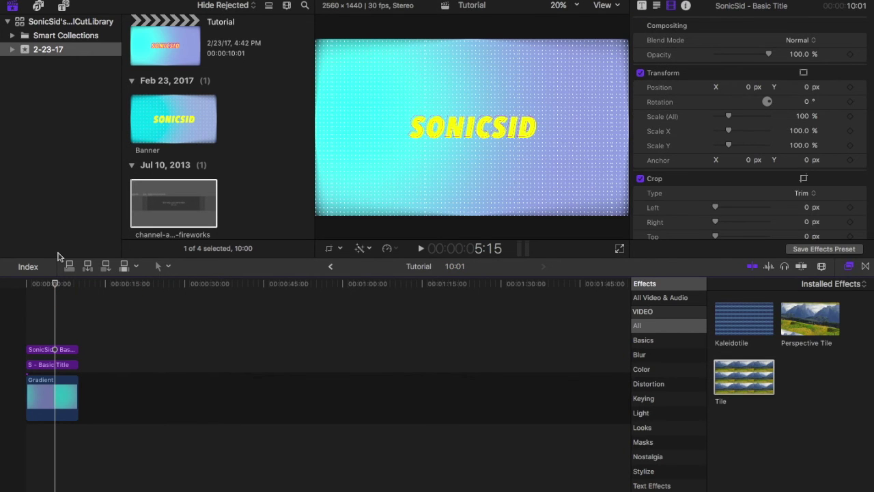
pyautogui.click(52, 364)
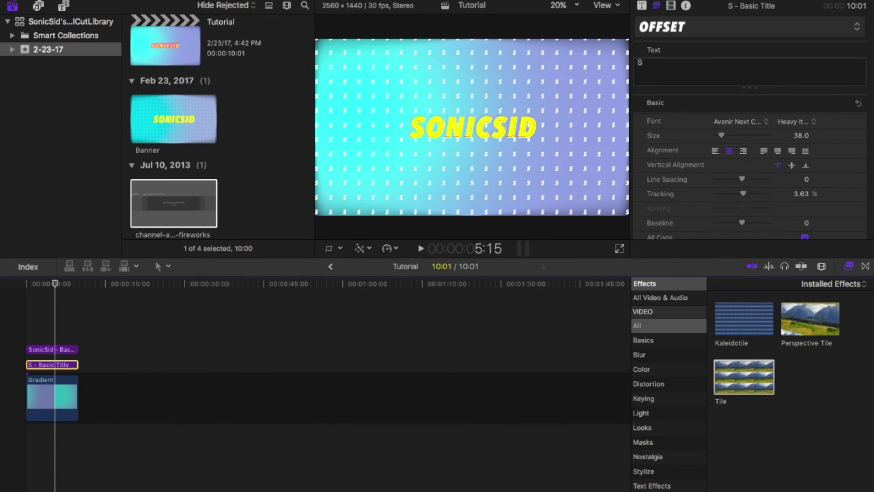
# Step: Apply the Focus blur to the S - Basic Title clip with Amount 9.5
pyautogui.click(658, 356)
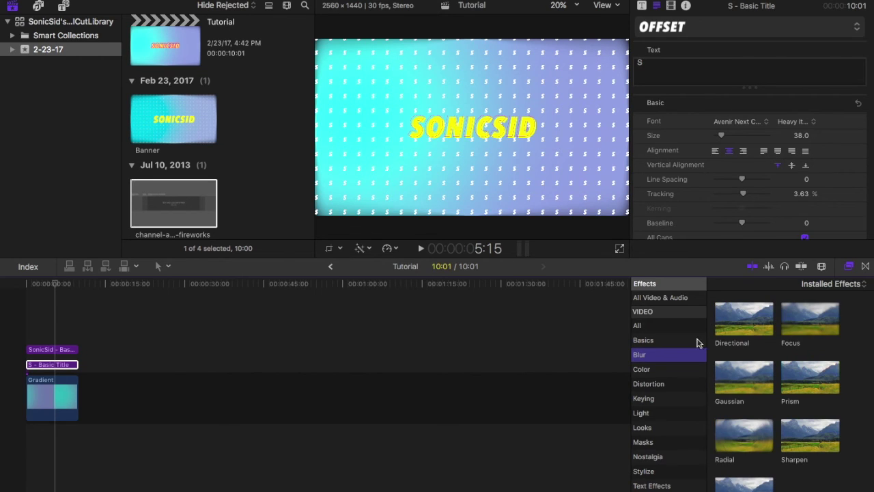
pyautogui.moveTo(806, 319); pyautogui.dragTo(54, 369)
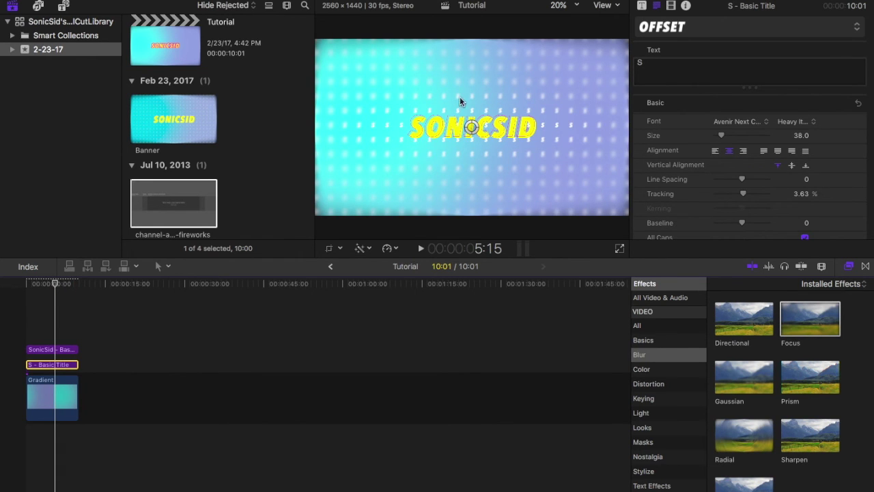
pyautogui.click(672, 6)
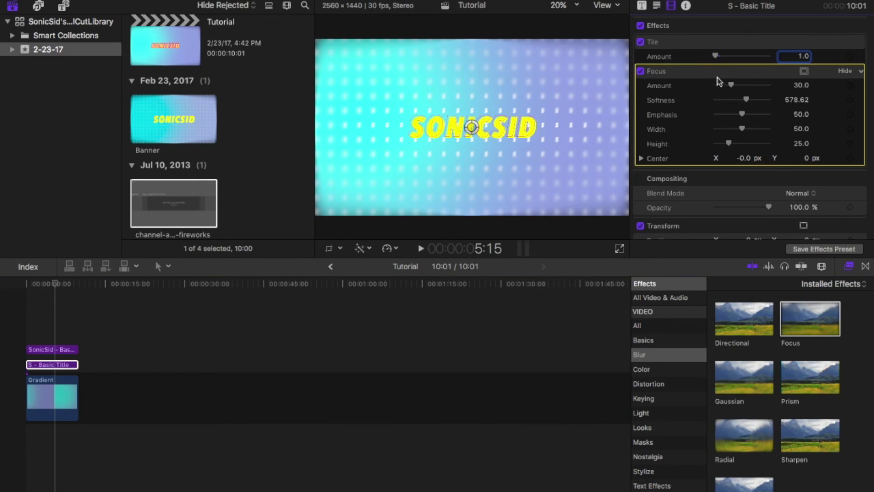
pyautogui.moveTo(729, 84); pyautogui.dragTo(717, 89)
pyautogui.click(800, 85)
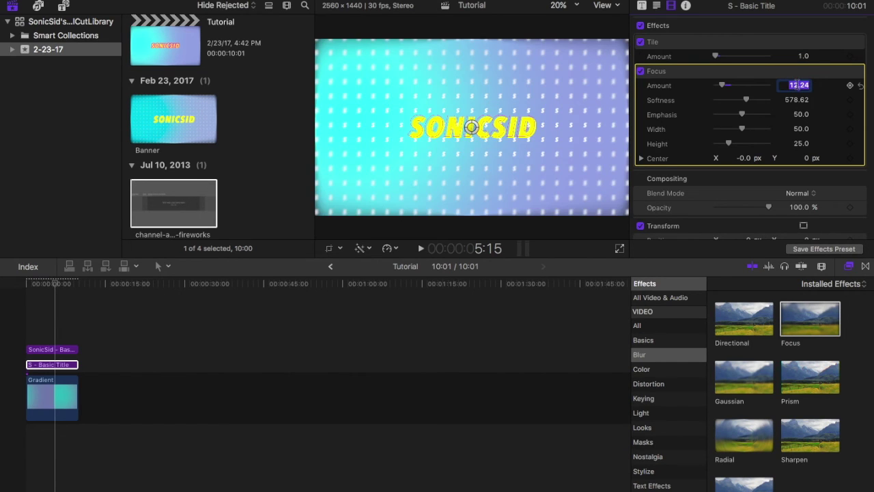
pyautogui.write('9.5')
pyautogui.press('Return')
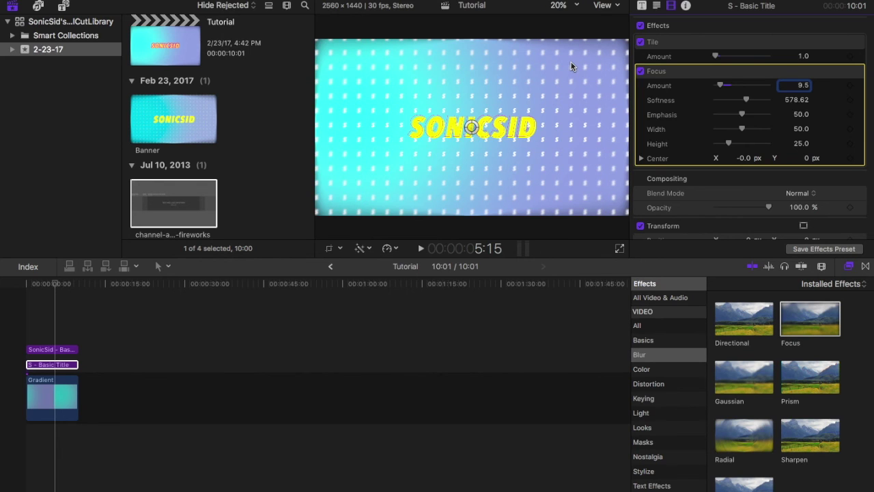
# Step: Add Save Current Frame as a share destination to export the banner still
pyautogui.click(75, 321)
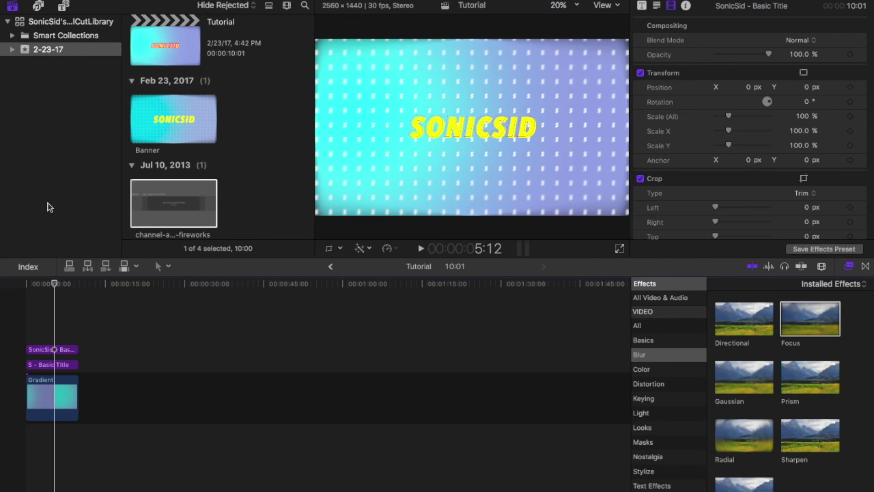
pyautogui.click(793, 2)
pyautogui.scroll(-3, 809, 184)
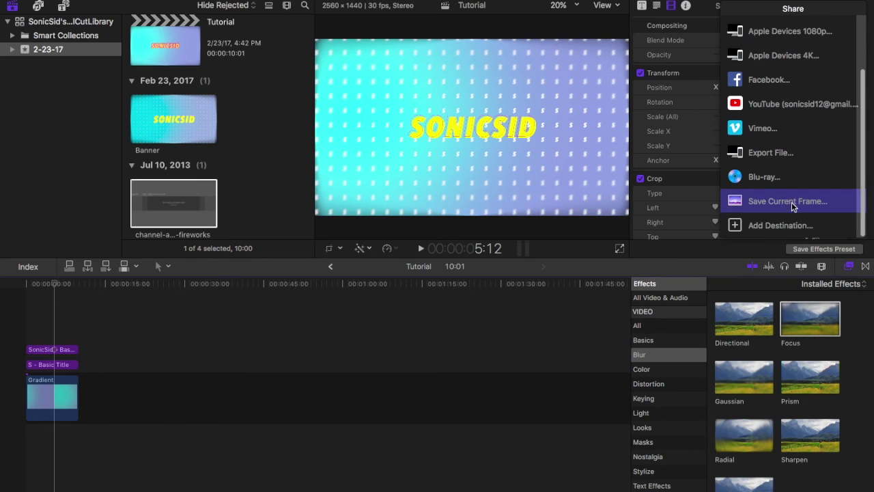
pyautogui.click(792, 222)
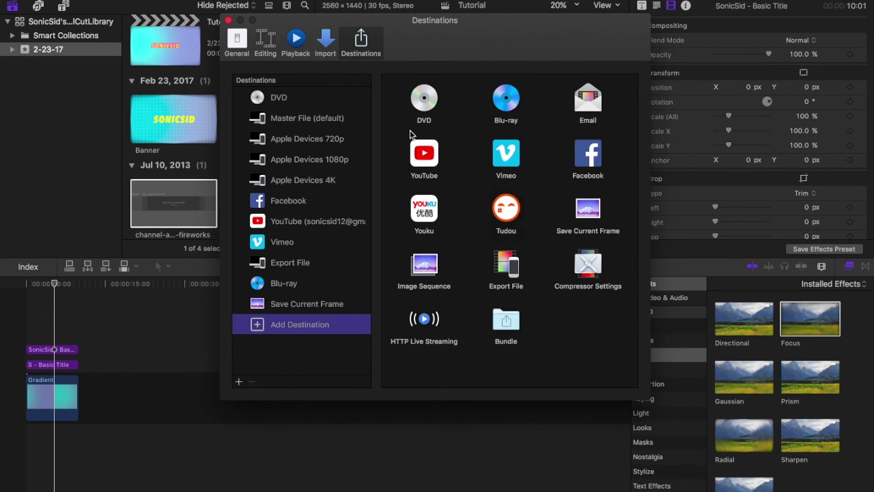
pyautogui.press('super+w')
pyautogui.scroll(-3, 774, 197)
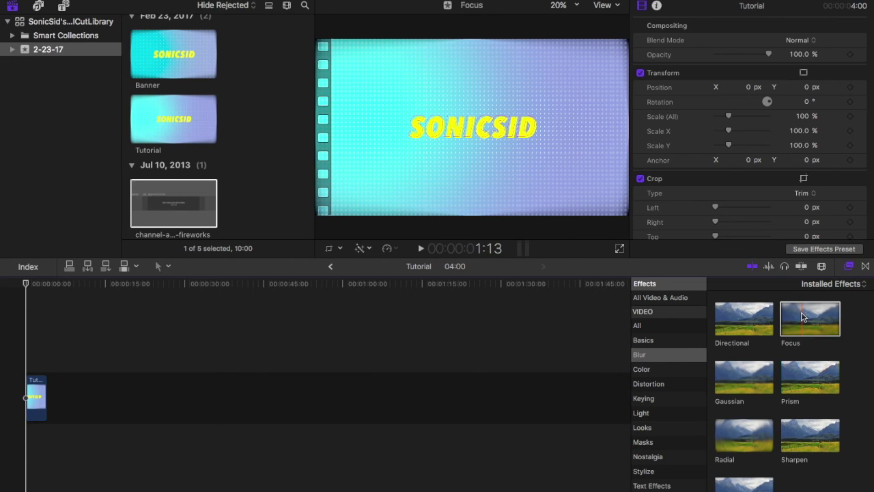
# Step: Add a Focus blur to the Tutorial still and lower its Amount to 5.59
pyautogui.moveTo(799, 314); pyautogui.dragTo(37, 399)
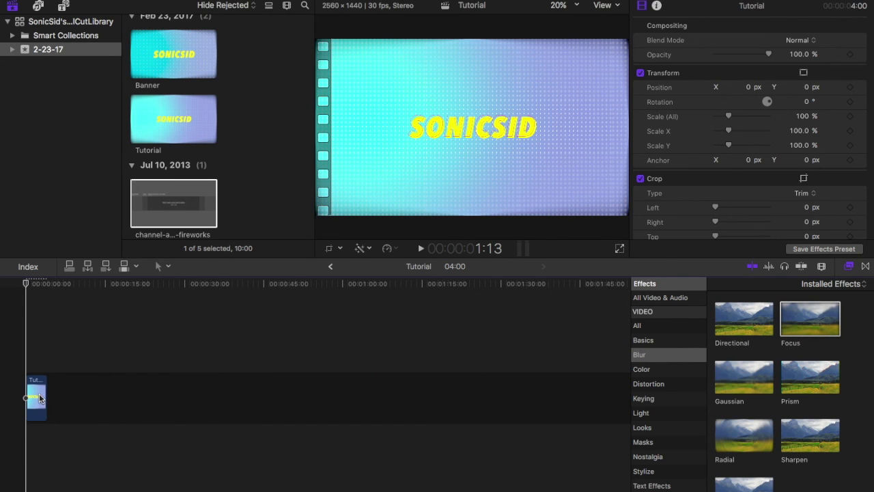
pyautogui.moveTo(724, 56); pyautogui.dragTo(716, 60)
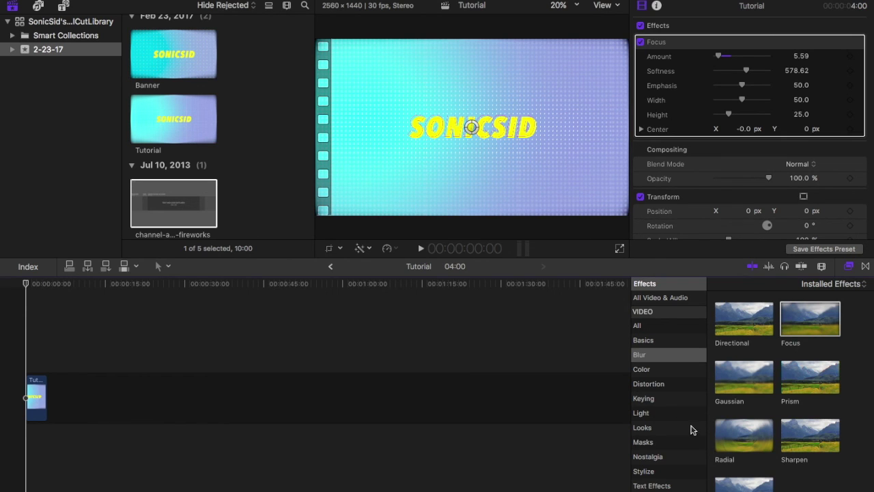
# Step: Apply Color Correction to the Tutorial still and open the Color Board's Color tab
pyautogui.click(659, 369)
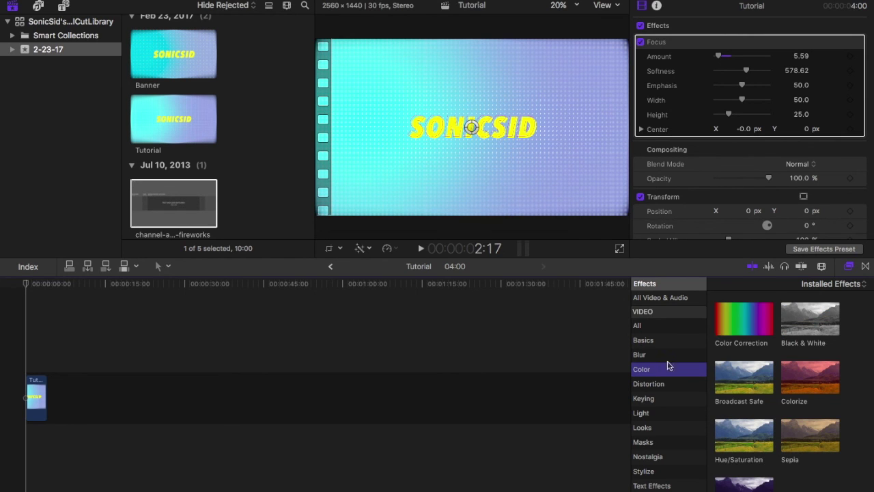
pyautogui.moveTo(740, 323); pyautogui.dragTo(36, 396)
pyautogui.click(803, 158)
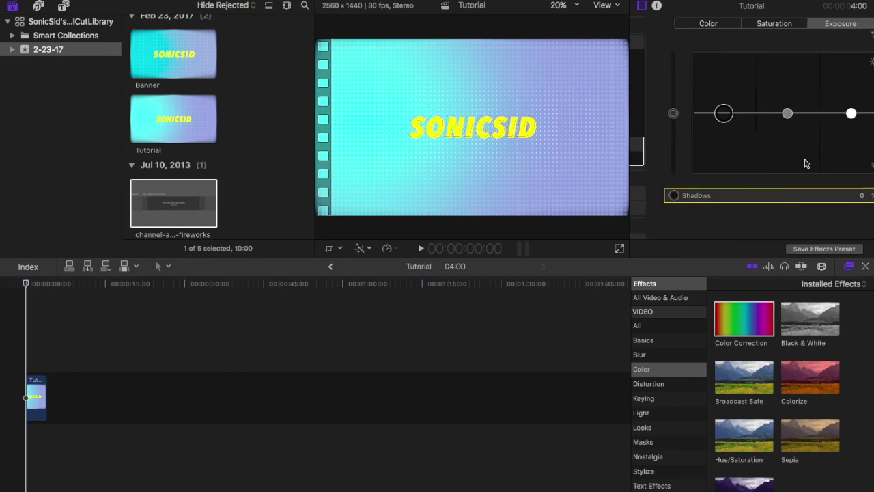
pyautogui.click(685, 23)
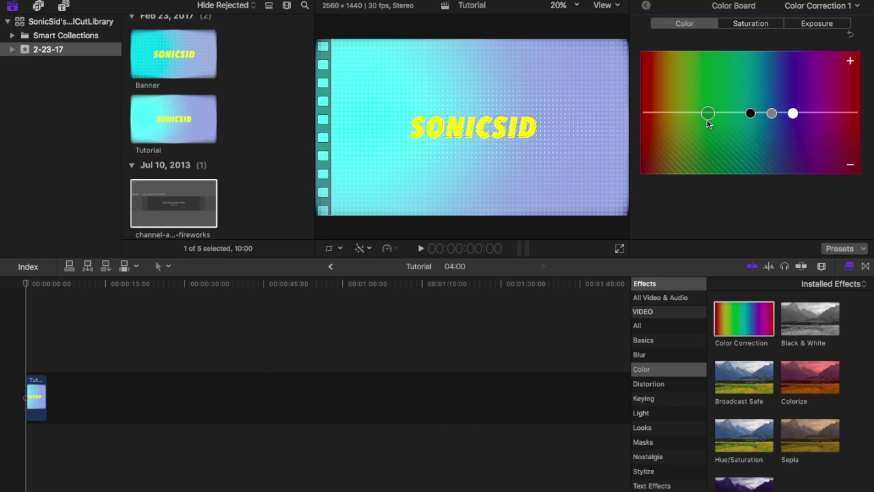
# Step: Set the shadows to 180° at -18% and the midtones to 214° at 16%
pyautogui.click(750, 114)
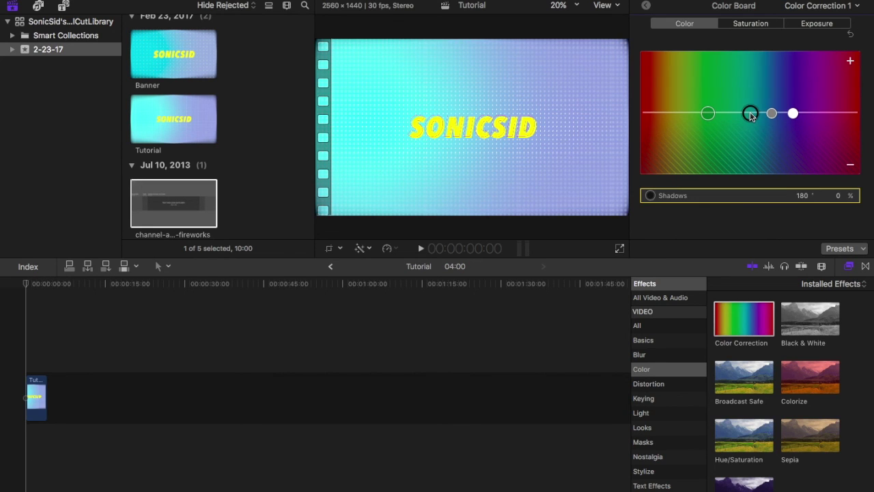
pyautogui.moveTo(751, 115); pyautogui.dragTo(750, 127)
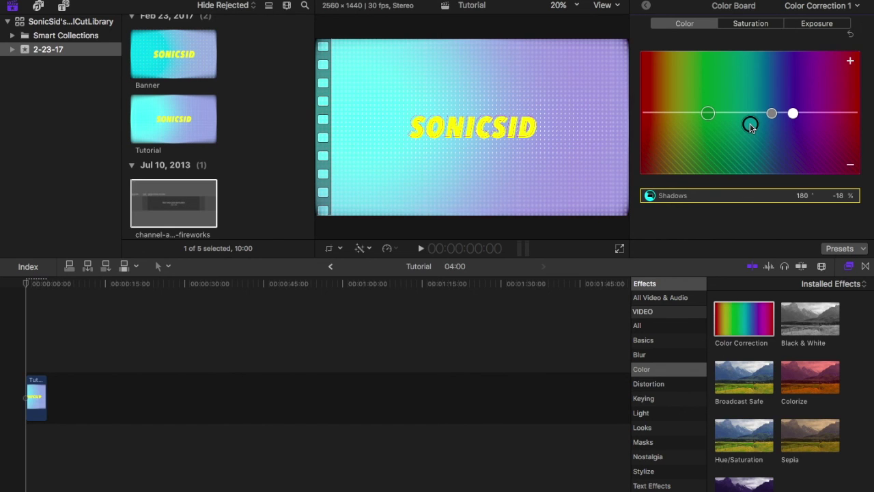
pyautogui.click(770, 114)
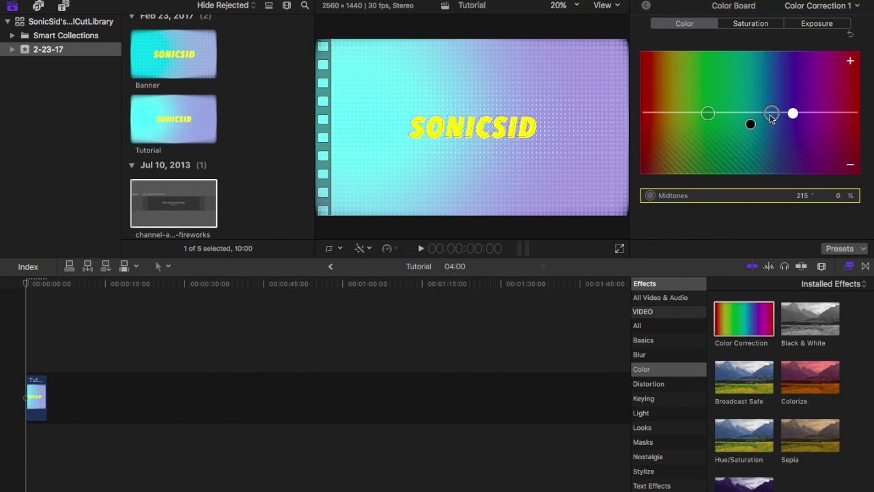
pyautogui.moveTo(770, 114); pyautogui.dragTo(770, 107)
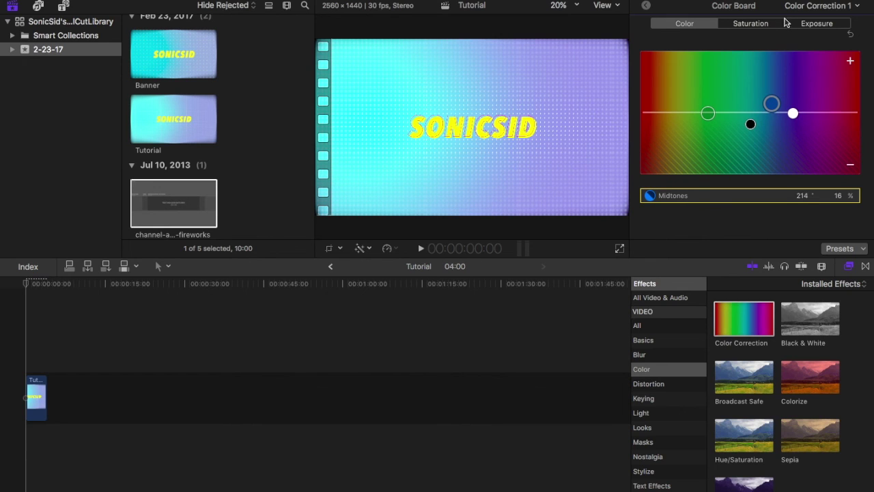
# Step: Set exposure: global -6%, shadows darker, highlights 21%, midtones 9%
pyautogui.click(812, 26)
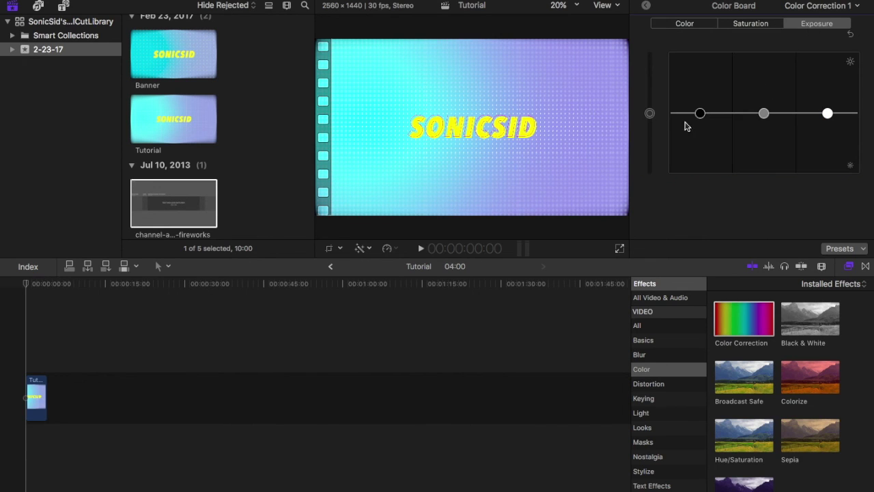
pyautogui.moveTo(649, 113); pyautogui.dragTo(653, 120)
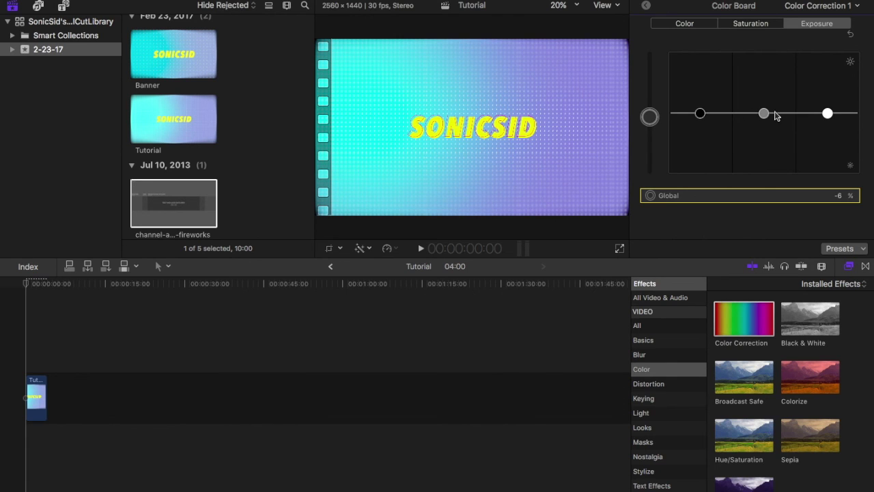
pyautogui.click(765, 114)
pyautogui.moveTo(765, 115); pyautogui.dragTo(765, 105)
pyautogui.moveTo(700, 113); pyautogui.dragTo(700, 119)
pyautogui.click(828, 113)
pyautogui.moveTo(827, 113); pyautogui.dragTo(828, 101)
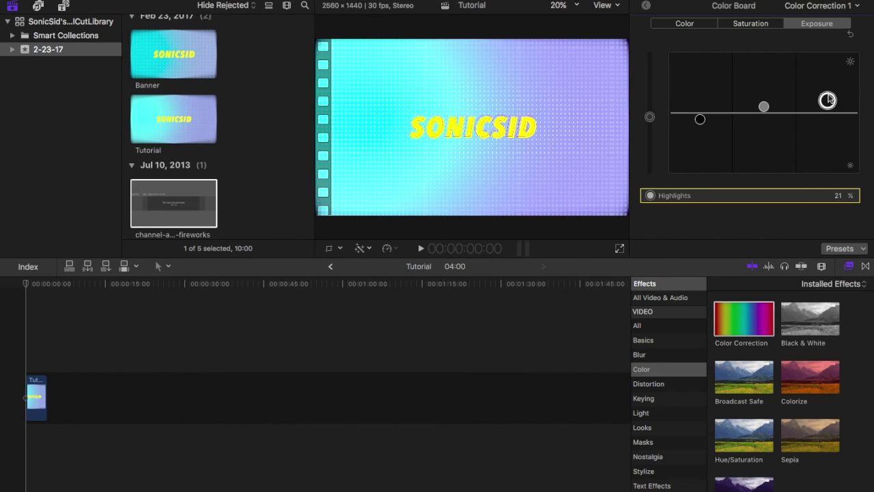
pyautogui.click(764, 108)
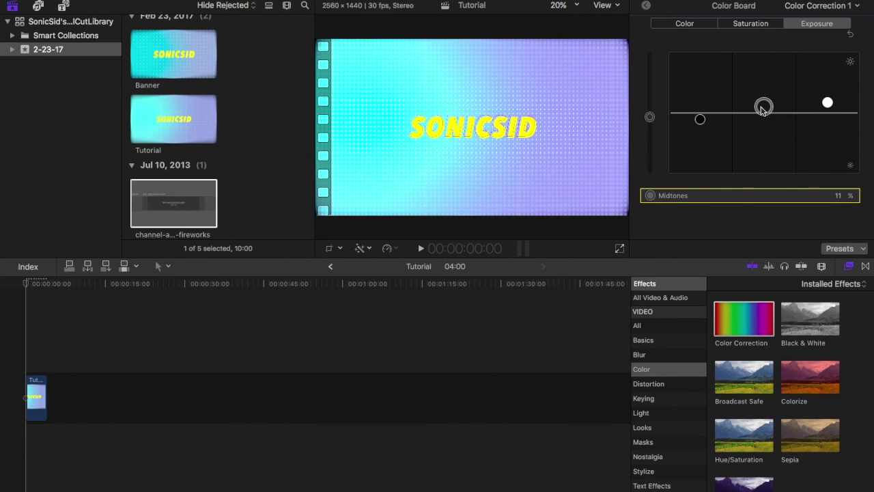
pyautogui.moveTo(761, 107); pyautogui.dragTo(761, 109)
# Step: Enable skimming with the S key to preview the Banner clip in the viewer
pyautogui.press('s')
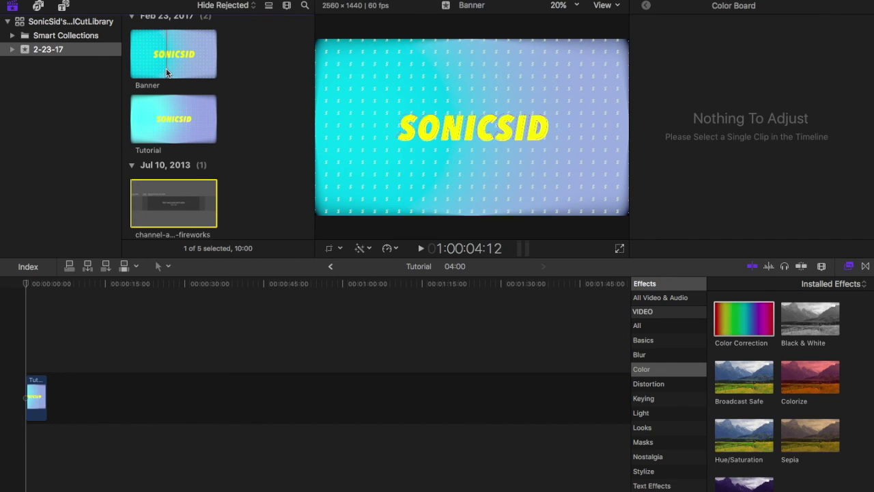